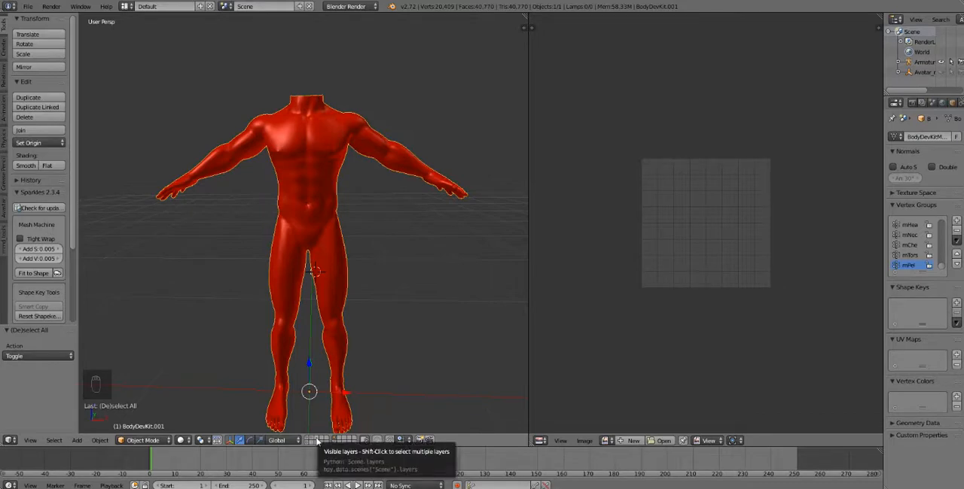
- Switch the 3D view to an empty layer to receive the clothing mesh
{"action": "left_click", "coordinate": [317, 442]}
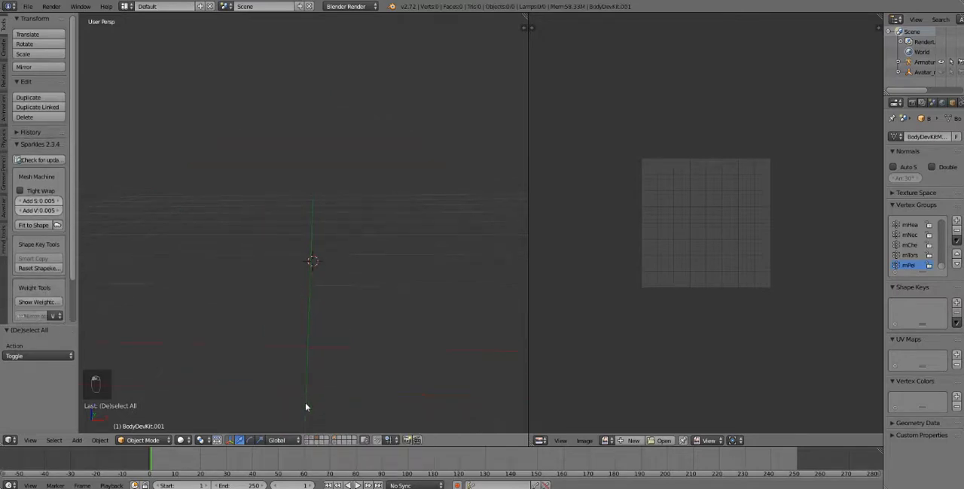
{"action": "left_click", "coordinate": [306, 347]}
{"action": "scroll", "coordinate": [322, 381], "scroll_direction": "down", "scroll_amount": 3}
{"action": "mouse_move", "coordinate": [321, 380]}
{"action": "middle_mouse_down"}
{"action": "mouse_move", "coordinate": [302, 375]}
{"action": "mouse_move", "coordinate": [325, 375]}
{"action": "middle_mouse_up"}
- Import the Wavefront file simple outfit.obj from the The jake folder on the Desktop
{"action": "left_click", "coordinate": [28, 6]}
{"action": "mouse_move", "coordinate": [52, 189]}
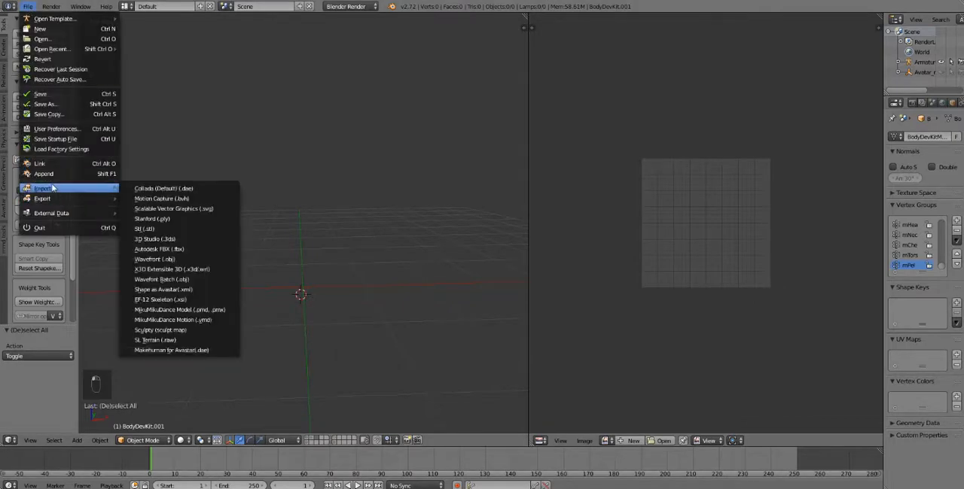
{"action": "left_click", "coordinate": [184, 260]}
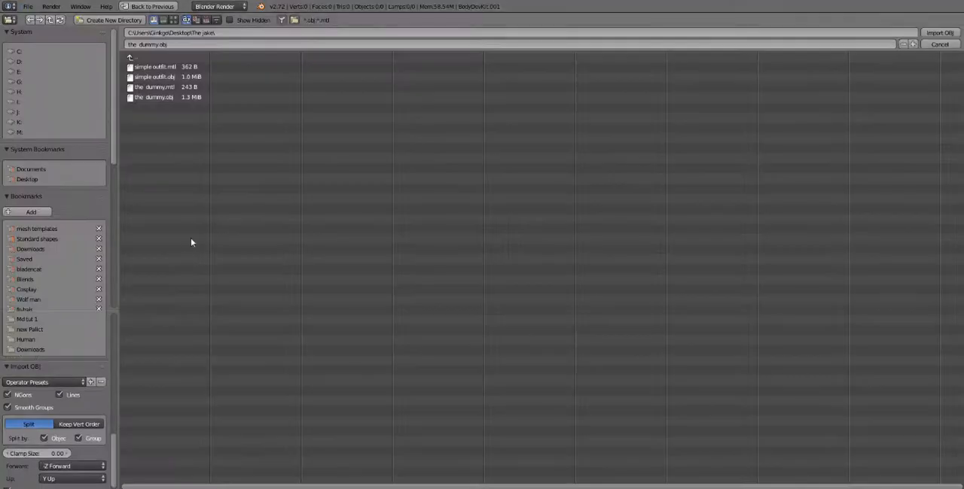
{"action": "left_click", "coordinate": [40, 178]}
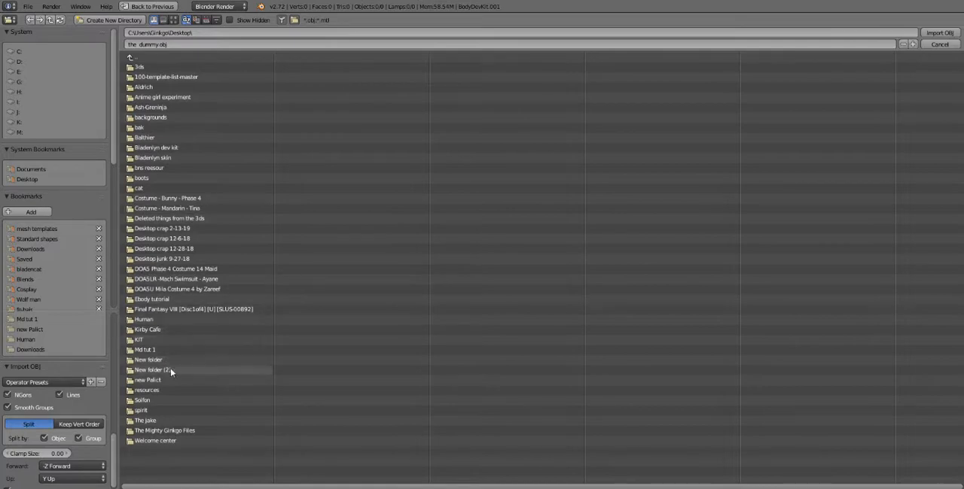
{"action": "left_click", "coordinate": [151, 422]}
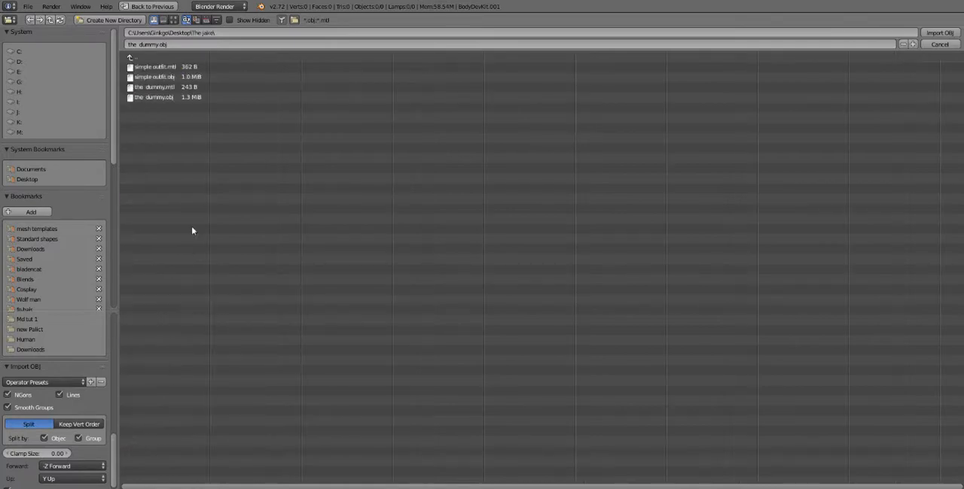
{"action": "left_click", "coordinate": [155, 78]}
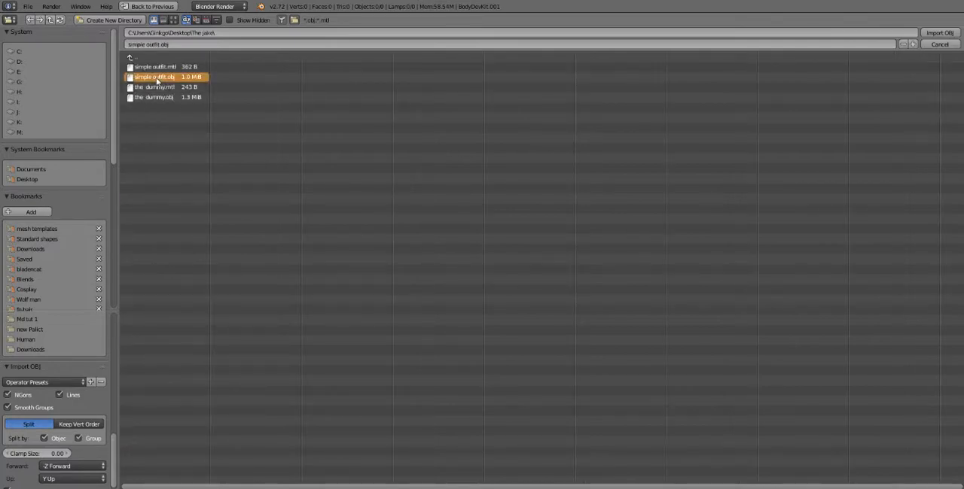
{"action": "double_click", "coordinate": [148, 81]}
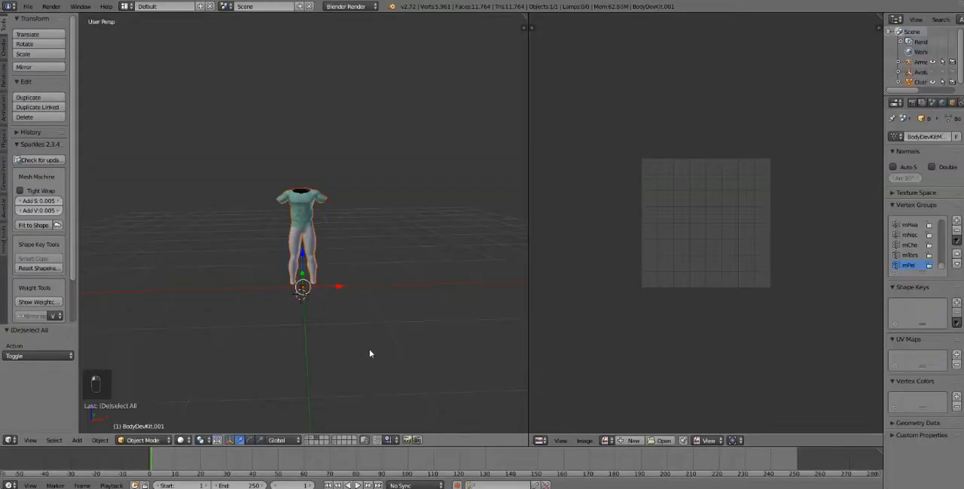
{"action": "key", "text": "KP_Decimal"}
{"action": "scroll", "coordinate": [280, 310], "scroll_direction": "down", "scroll_amount": 4}
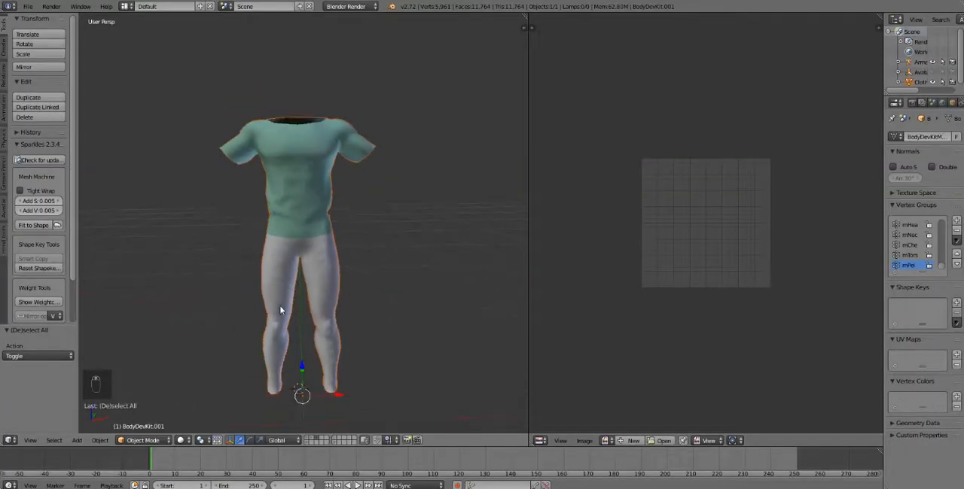
- Show the red body's layer together with the imported outfit and check how the clothes fit it
{"action": "left_click", "coordinate": [336, 439], "text": "shift"}
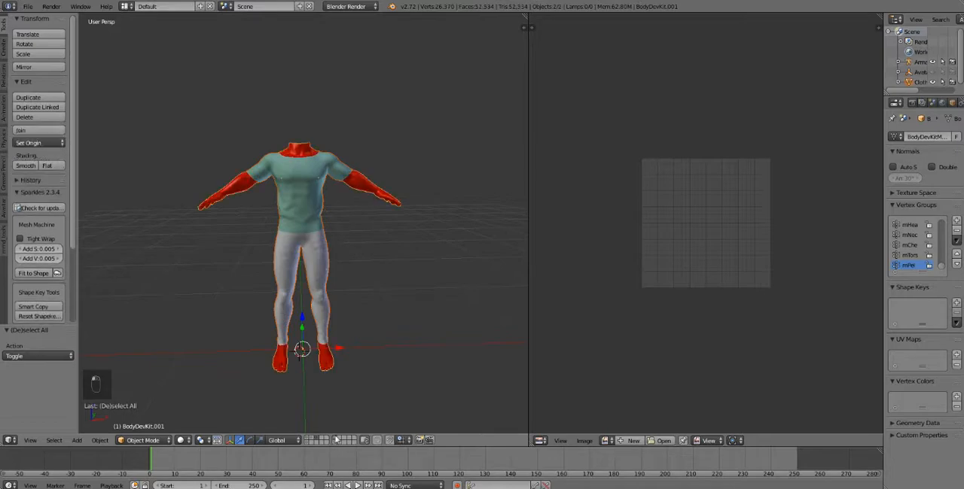
{"action": "scroll", "coordinate": [269, 210], "scroll_direction": "up", "scroll_amount": 6}
{"action": "scroll", "coordinate": [270, 210], "scroll_direction": "down", "scroll_amount": 2}
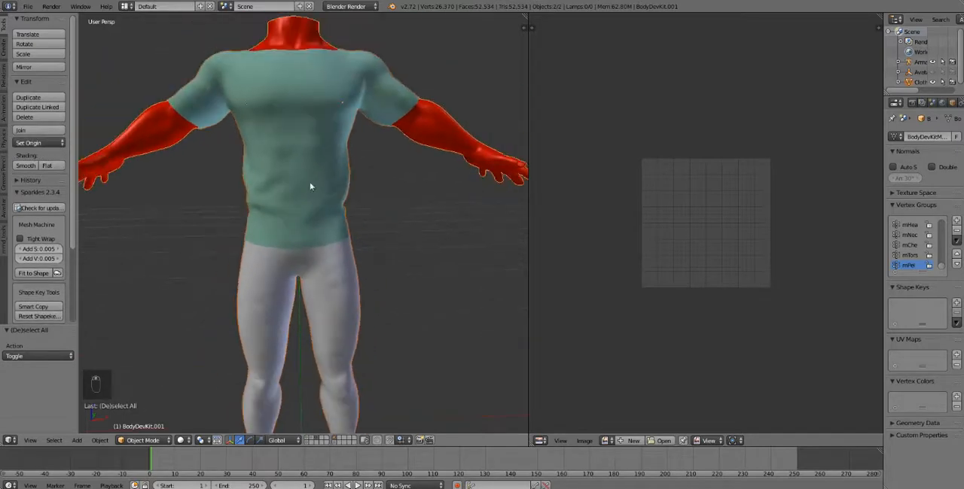
{"action": "mouse_move", "coordinate": [361, 279]}
{"action": "middle_mouse_down"}
{"action": "mouse_move", "coordinate": [310, 283]}
{"action": "mouse_move", "coordinate": [372, 281]}
{"action": "mouse_move", "coordinate": [338, 281]}
{"action": "mouse_move", "coordinate": [349, 286]}
{"action": "middle_mouse_up"}
{"action": "scroll", "coordinate": [338, 282], "scroll_direction": "down", "scroll_amount": 4}
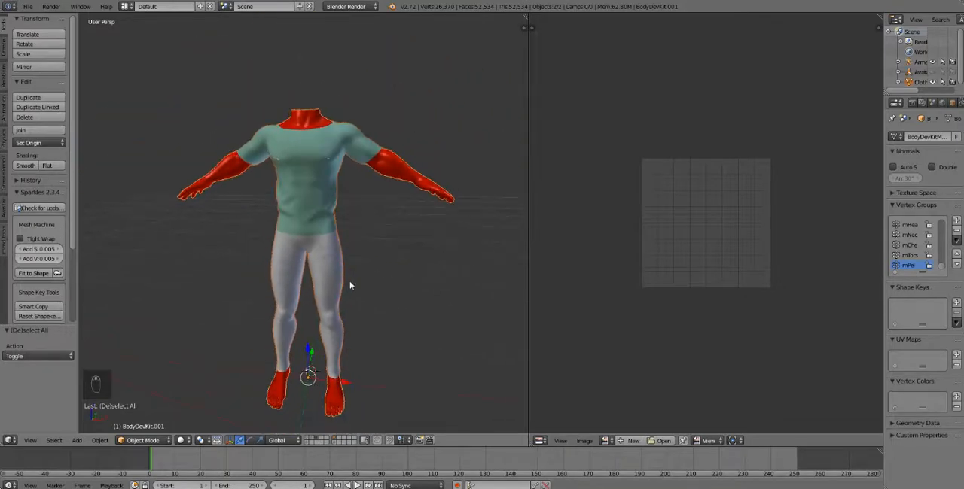
- Compare the red and blue bodies on their separate layers, leaving only the blue body shown from the front
{"action": "left_click", "coordinate": [307, 440]}
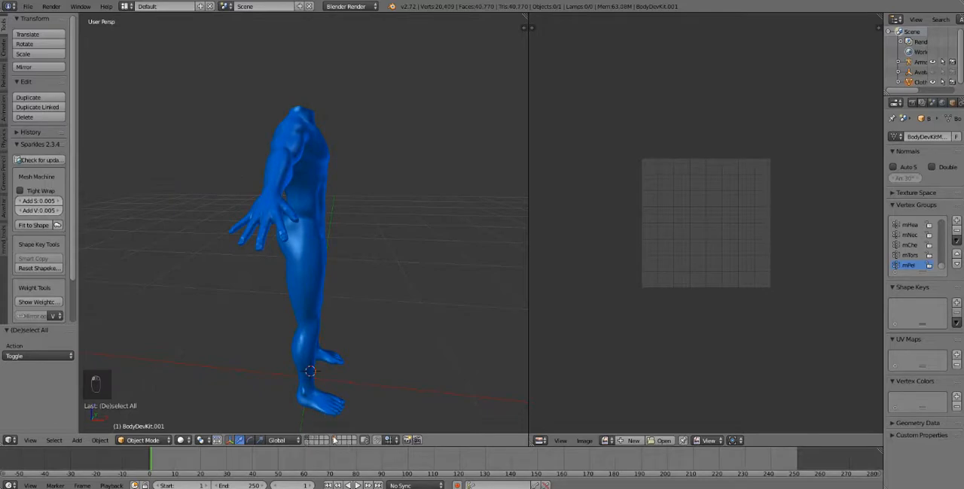
{"action": "left_click", "coordinate": [331, 437]}
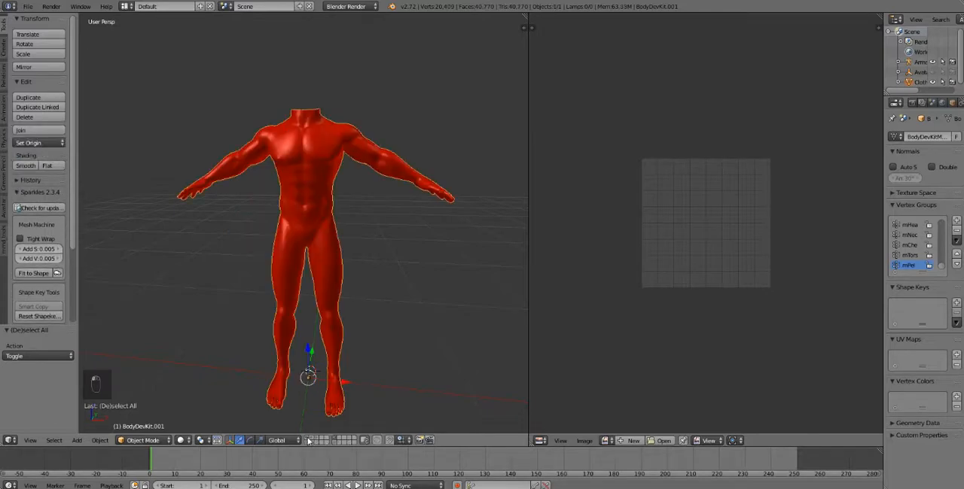
{"action": "left_click", "coordinate": [307, 440]}
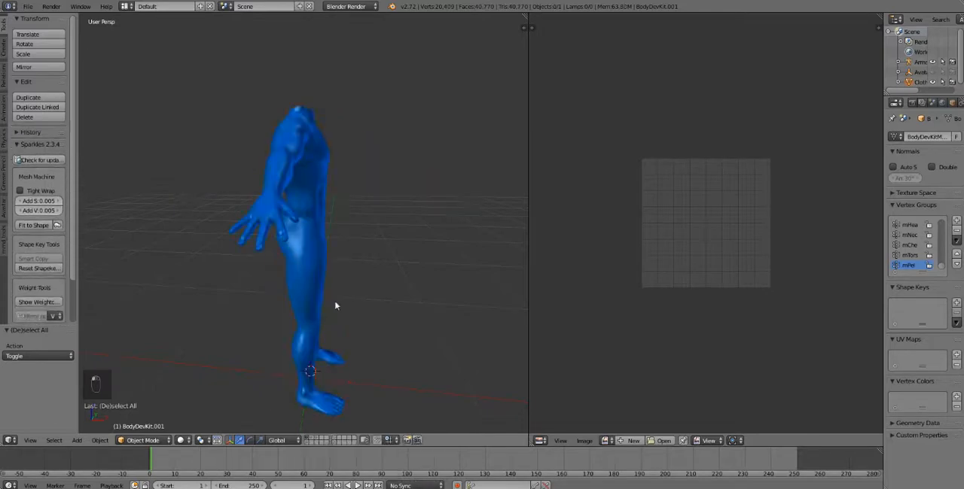
{"action": "middle_click_drag", "start_coordinate": [344, 302], "coordinate": [258, 302]}
{"action": "scroll", "coordinate": [366, 286], "scroll_direction": "up", "scroll_amount": 5}
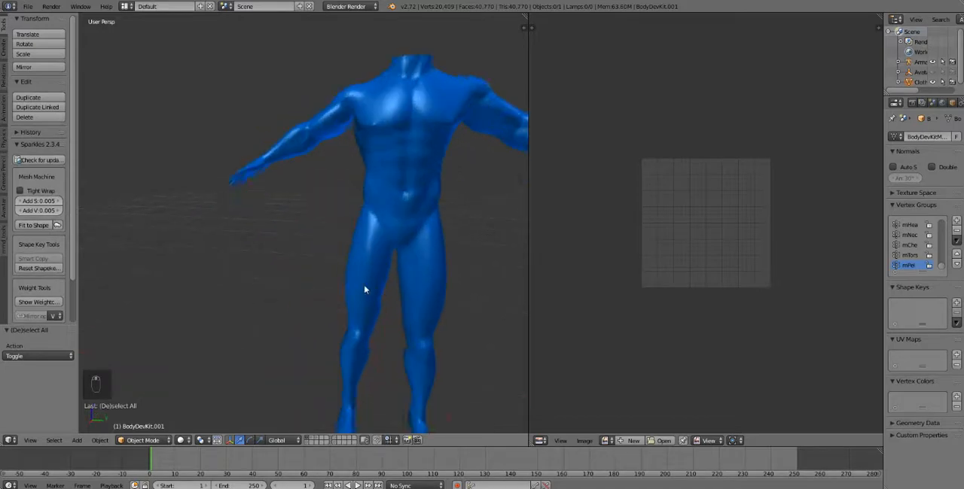
{"action": "scroll", "coordinate": [346, 300], "scroll_direction": "down", "scroll_amount": 3}
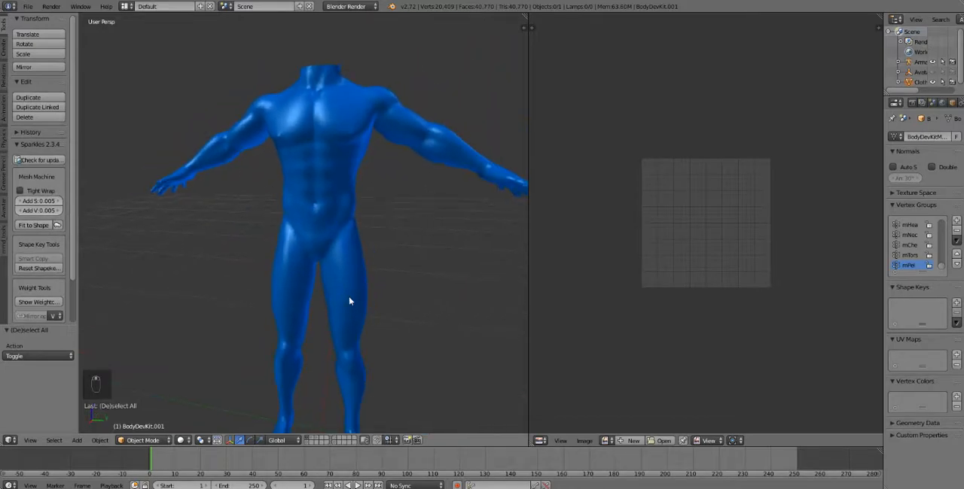
{"action": "middle_click_drag", "start_coordinate": [362, 315], "coordinate": [389, 303]}
{"action": "scroll", "coordinate": [389, 303], "scroll_direction": "down", "scroll_amount": 1}
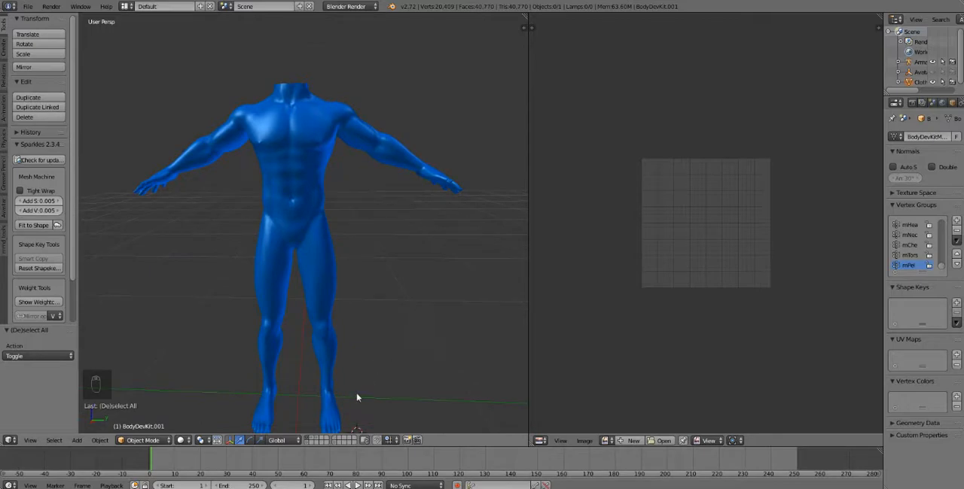
- Show the outfit's layer alongside the blue body, enable the rotate manipulator and select the outfit mesh
{"action": "left_click", "coordinate": [317, 440], "text": "shift"}
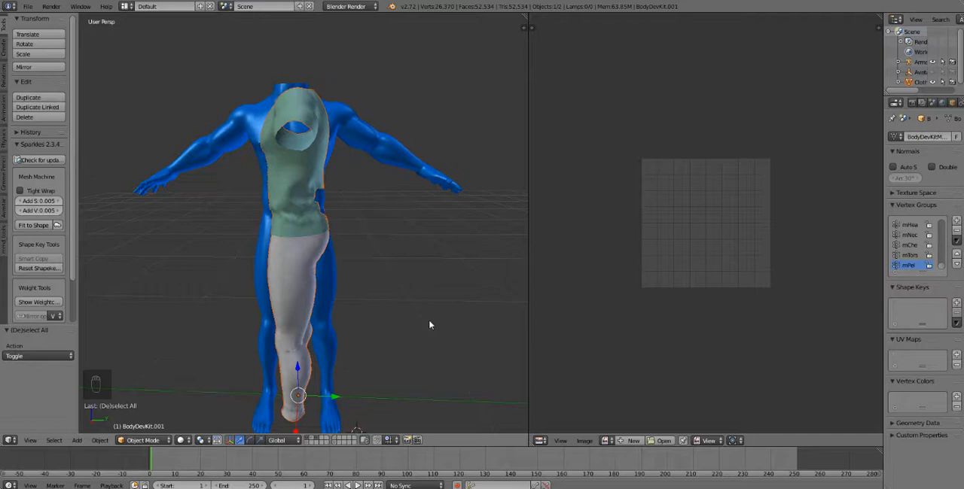
{"action": "left_click", "coordinate": [251, 441]}
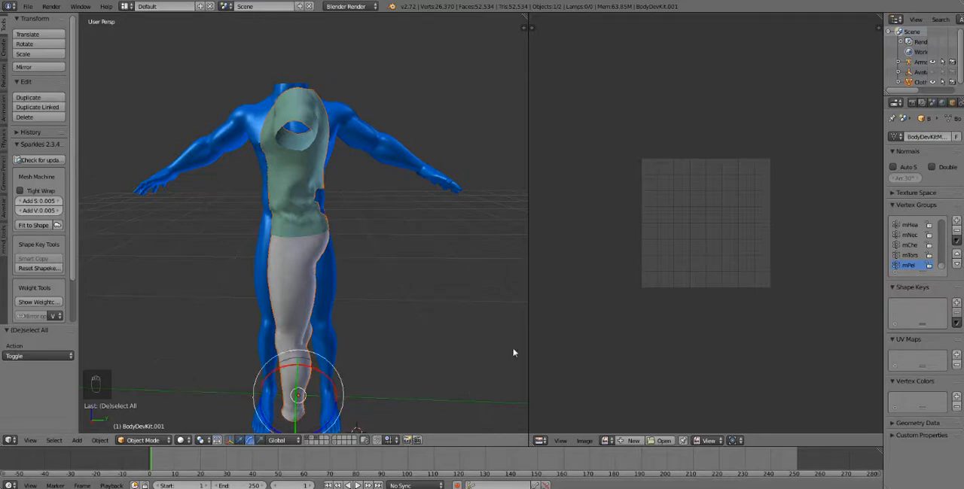
{"action": "right_click", "coordinate": [308, 238]}
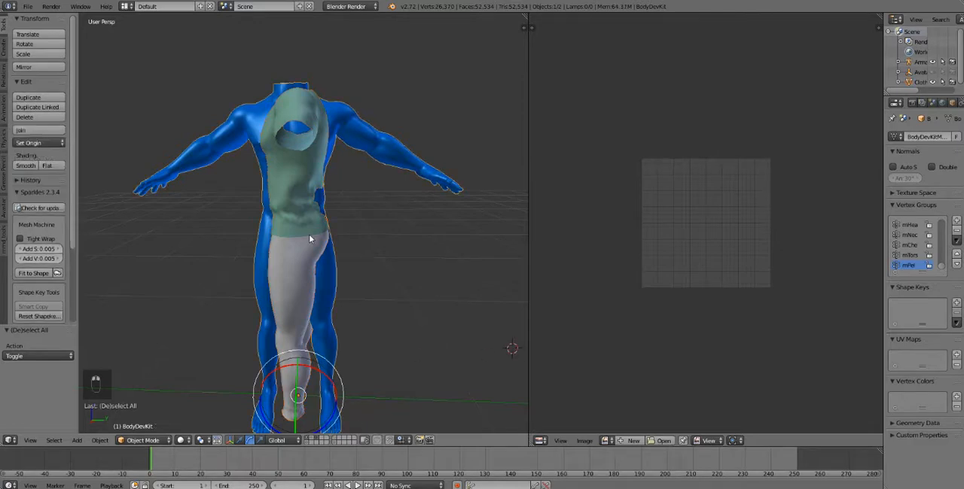
{"action": "right_click", "coordinate": [309, 238]}
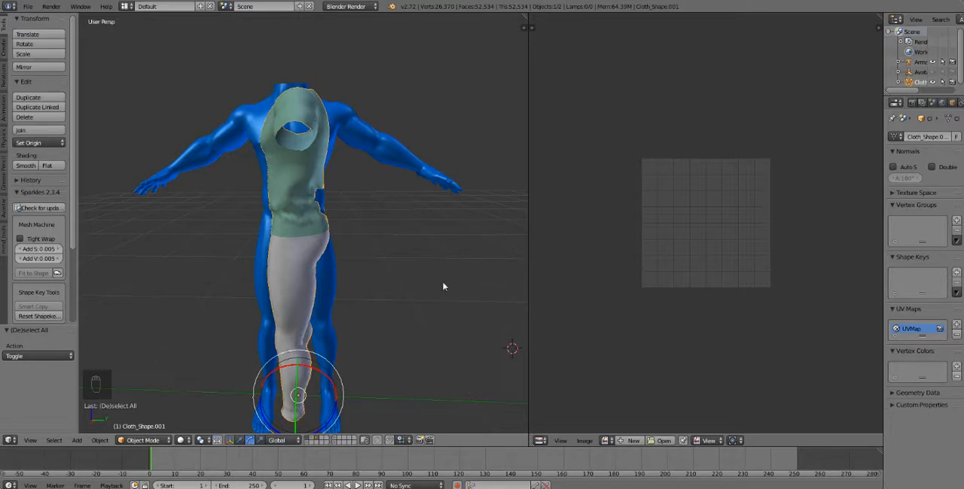
{"action": "key", "text": "r"}
{"action": "key", "text": "z"}
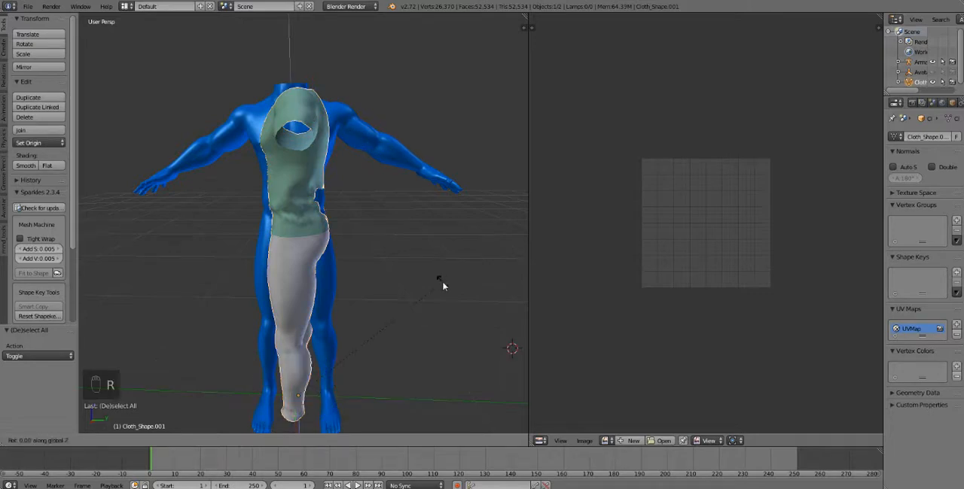
{"action": "type", "text": "-90"}
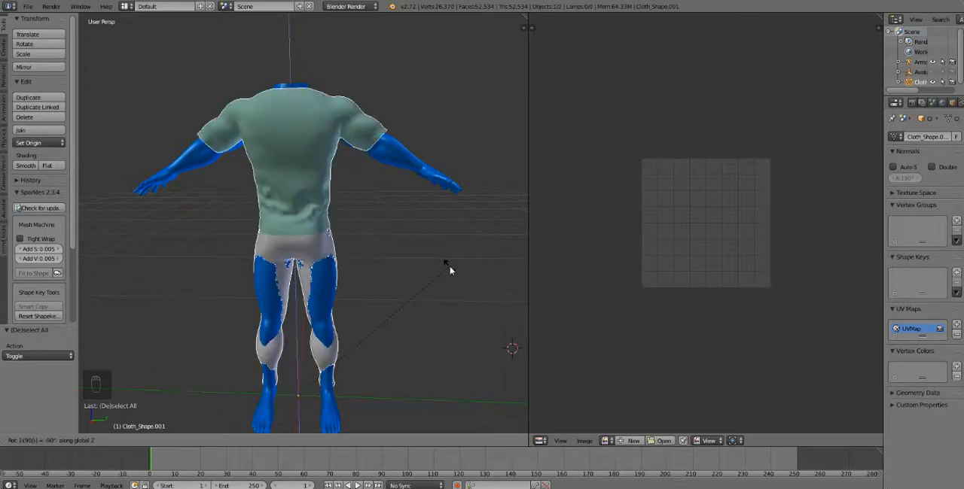
{"action": "key", "text": "Return"}
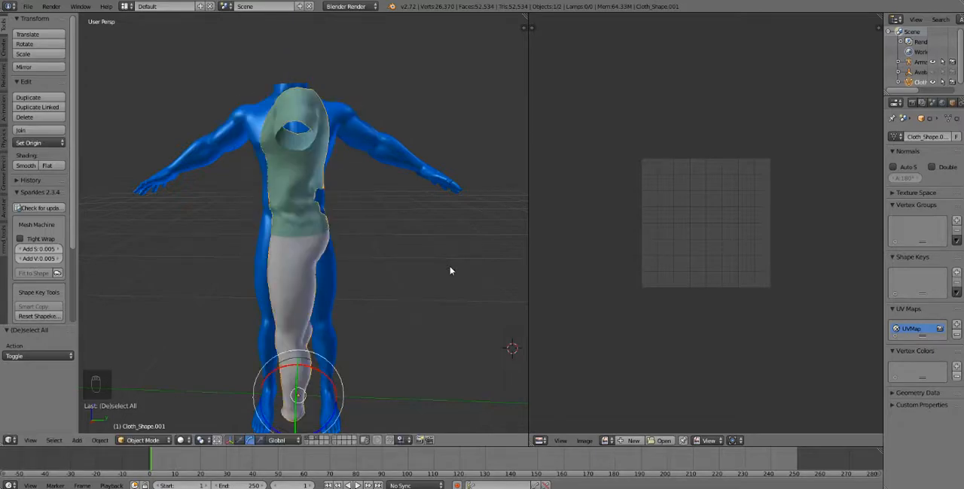
- Rotate the outfit 90° about the global Z axis so it faces the same way as the blue body
{"action": "key", "text": "r"}
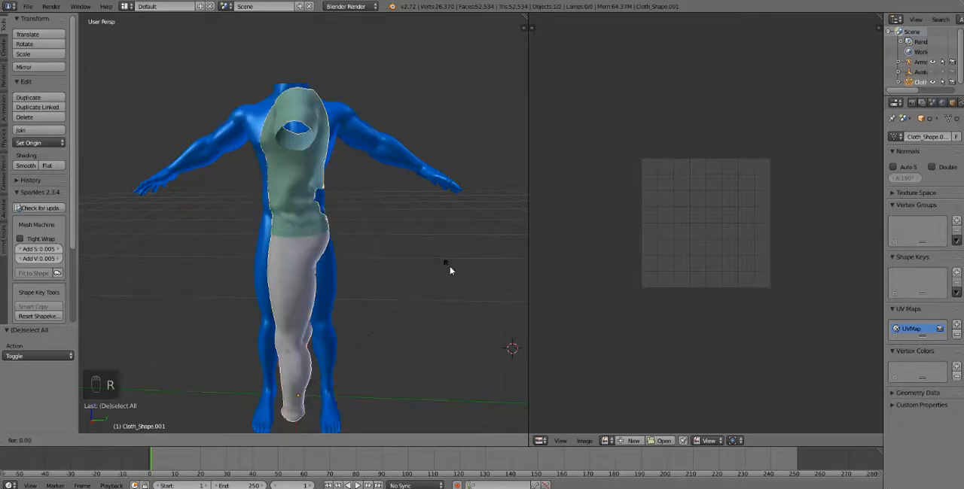
{"action": "key", "text": "z"}
{"action": "type", "text": "90"}
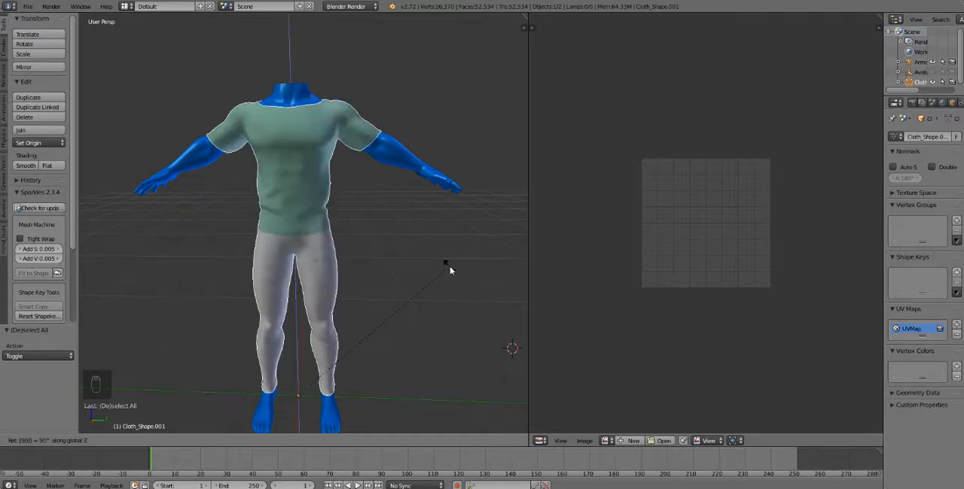
{"action": "key", "text": "Return"}
{"action": "middle_click_drag", "start_coordinate": [450, 271], "coordinate": [286, 223]}
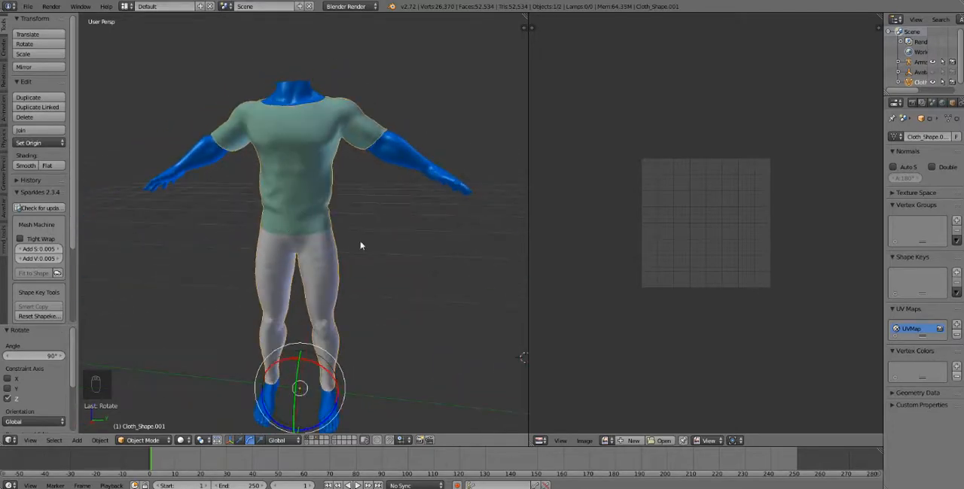
{"action": "middle_click_drag", "start_coordinate": [361, 246], "coordinate": [338, 214]}
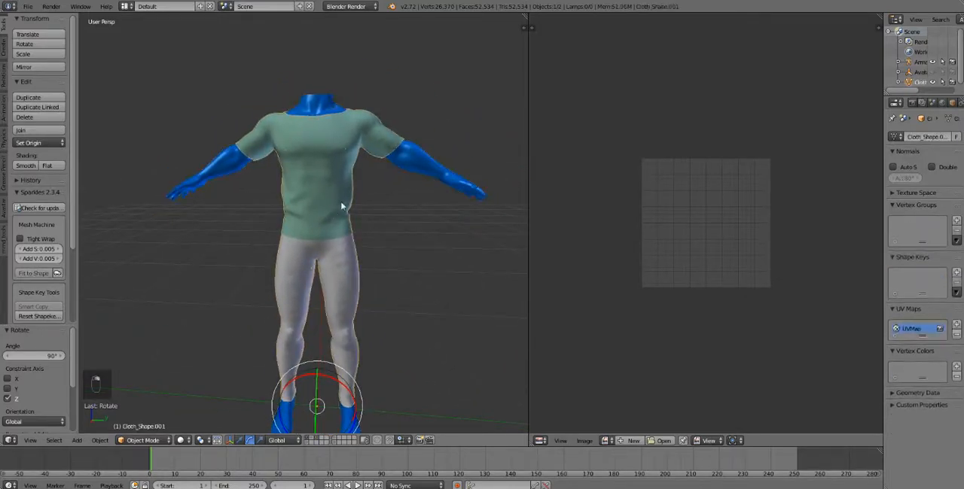
- Keep the outfit selected and show the armature's layer together with the outfit and the blue body
{"action": "right_click", "coordinate": [350, 201]}
{"action": "right_click", "coordinate": [350, 203]}
{"action": "left_click", "coordinate": [307, 443], "text": "shift"}
{"action": "scroll", "coordinate": [372, 274], "scroll_direction": "up", "scroll_amount": 4}
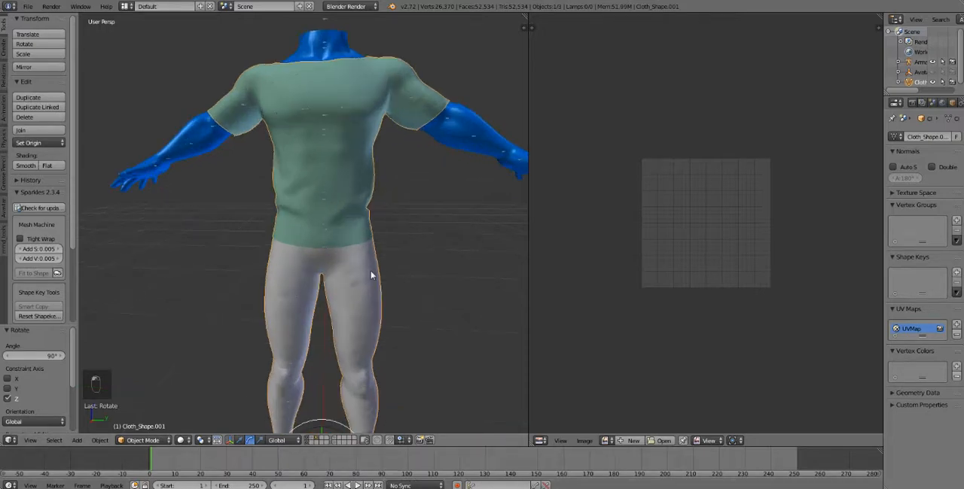
{"action": "scroll", "coordinate": [380, 285], "scroll_direction": "down", "scroll_amount": 3}
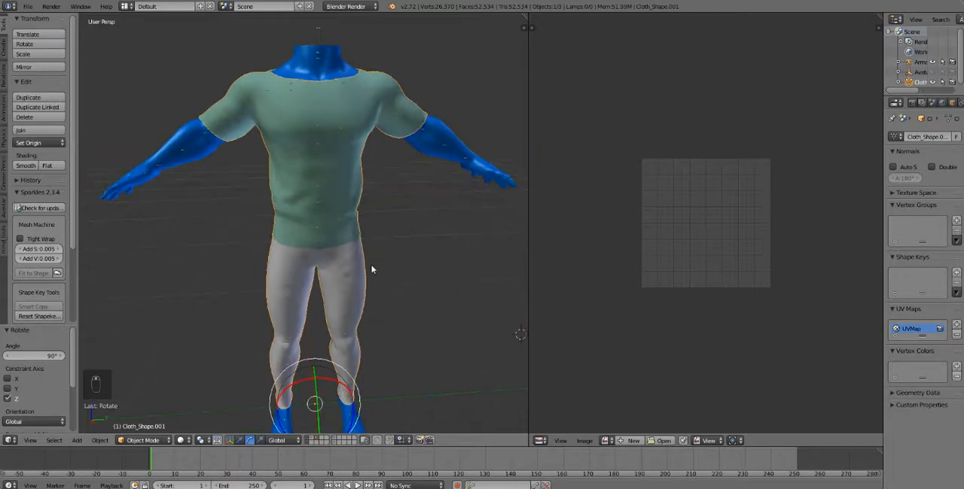
{"action": "scroll", "coordinate": [444, 305], "scroll_direction": "down", "scroll_amount": 3}
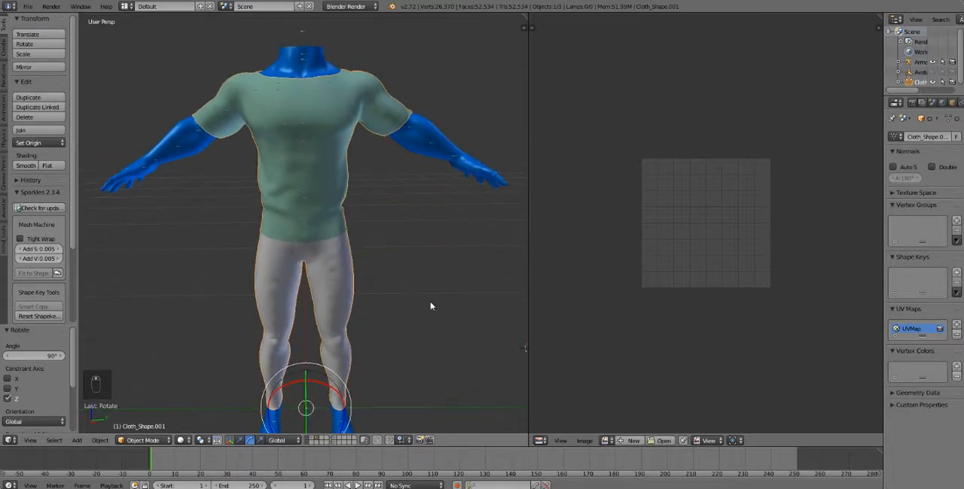
{"action": "middle_click_drag", "start_coordinate": [413, 297], "coordinate": [416, 297]}
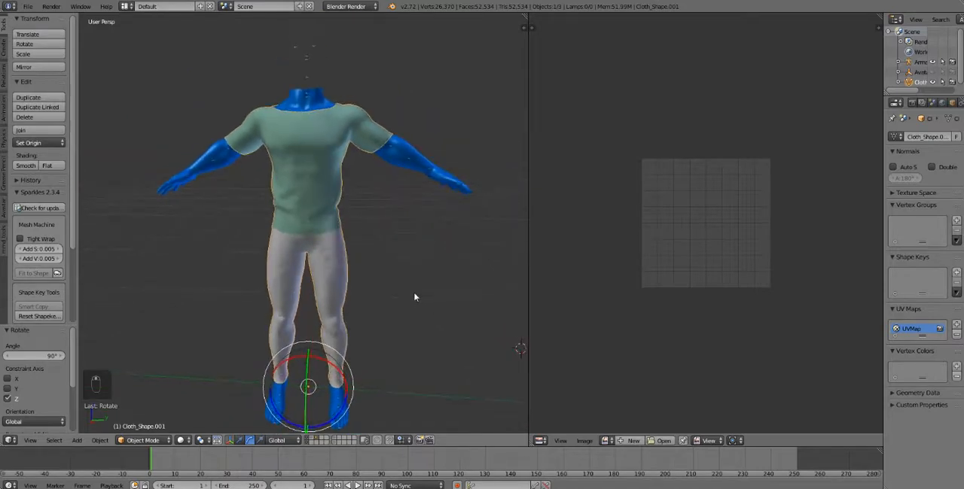
{"action": "scroll", "coordinate": [386, 303], "scroll_direction": "down", "scroll_amount": 1}
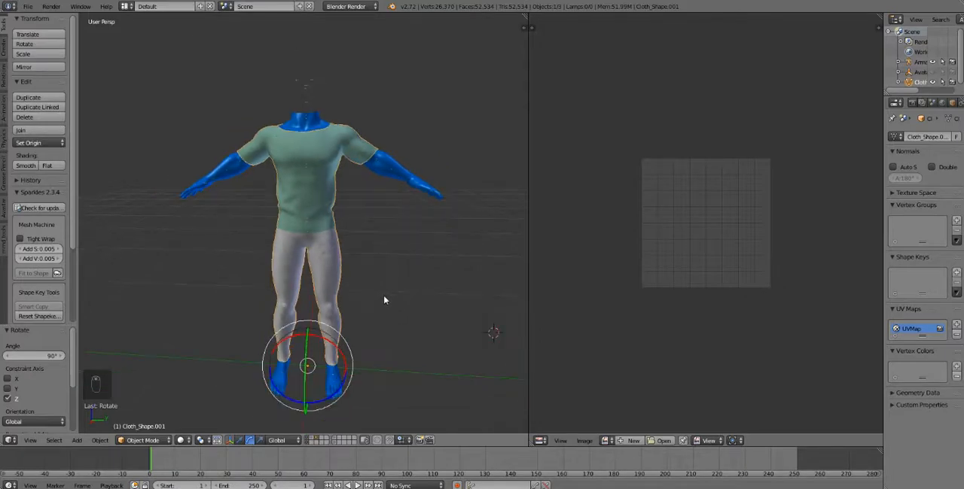
{"action": "scroll", "coordinate": [383, 300], "scroll_direction": "up", "scroll_amount": 2}
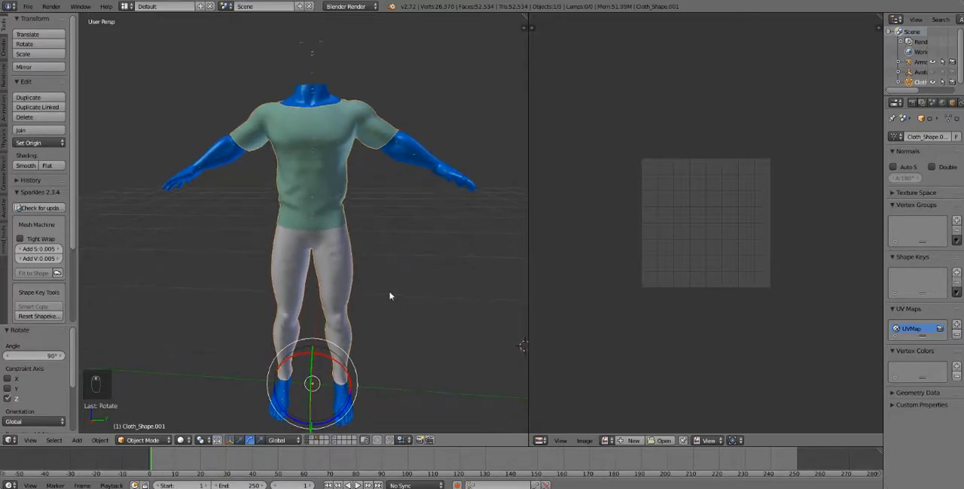
{"action": "key", "text": "a"}
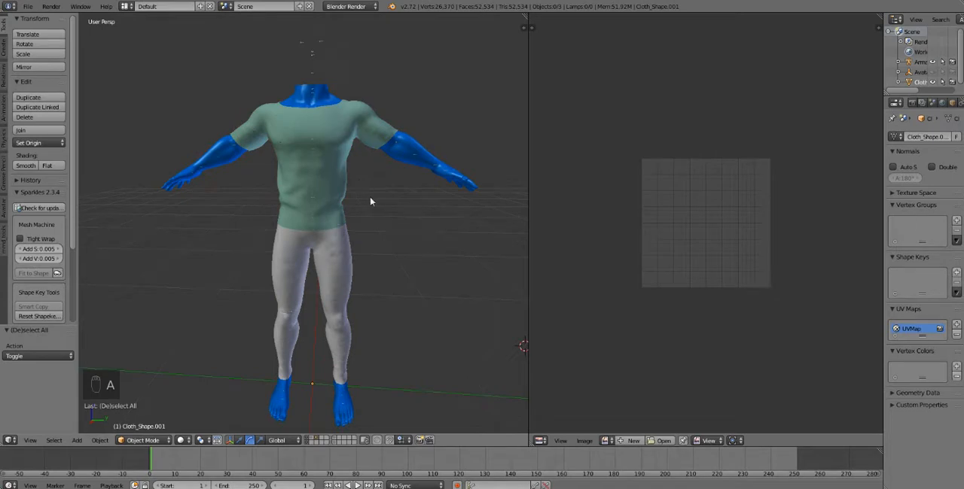
{"action": "key", "text": "a"}
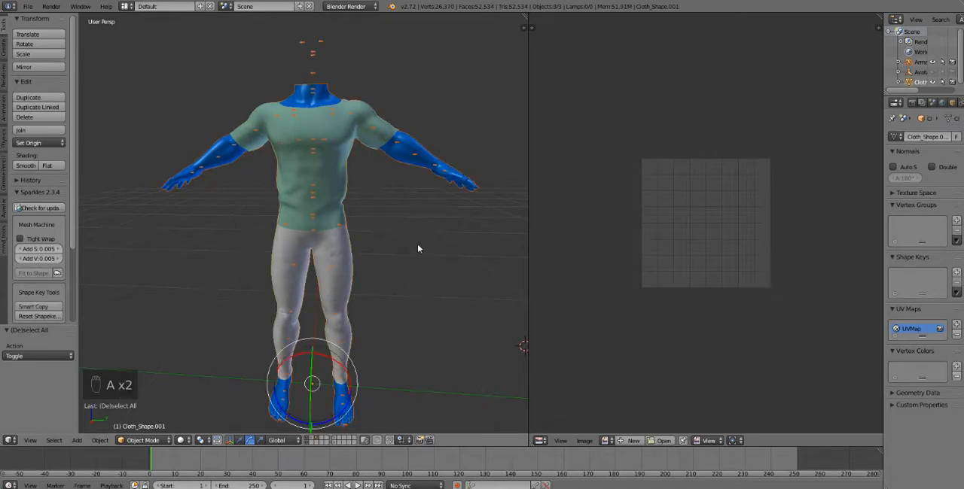
{"action": "key", "text": "a"}
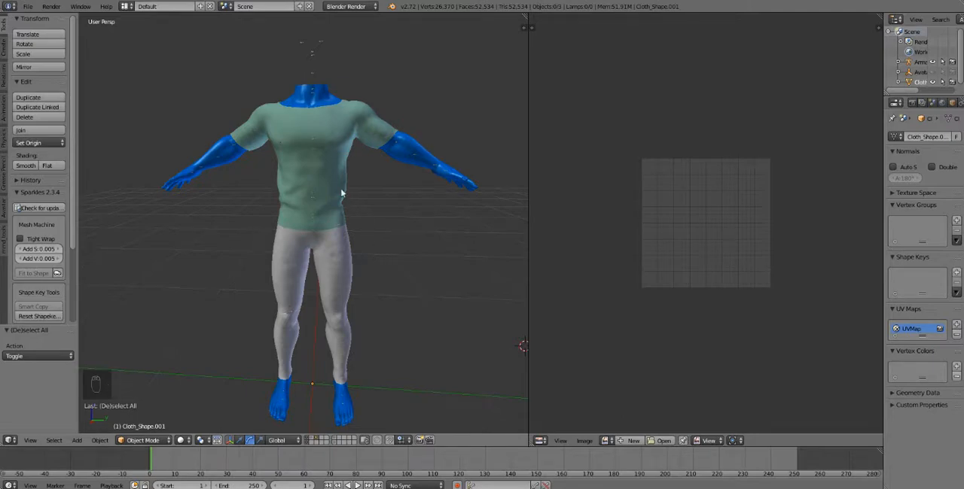
{"action": "key", "text": "a"}
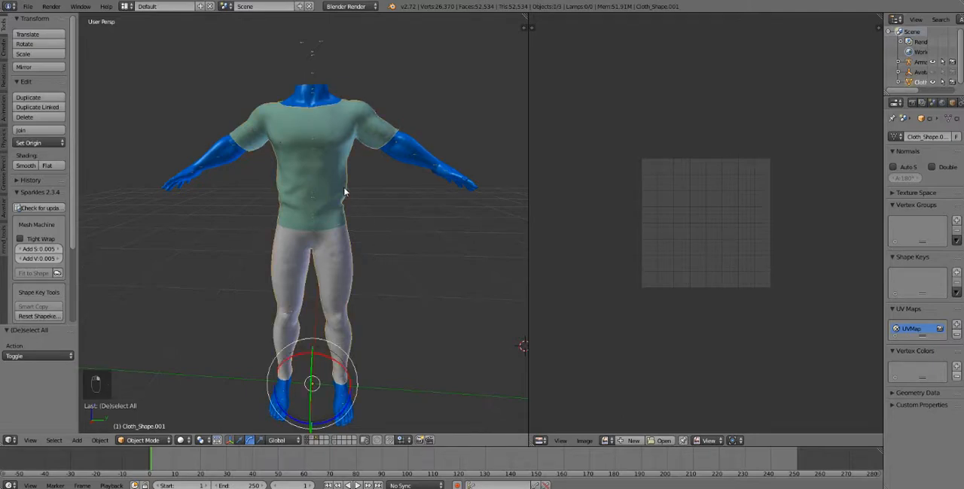
{"action": "right_click", "coordinate": [314, 56], "text": "shift"}
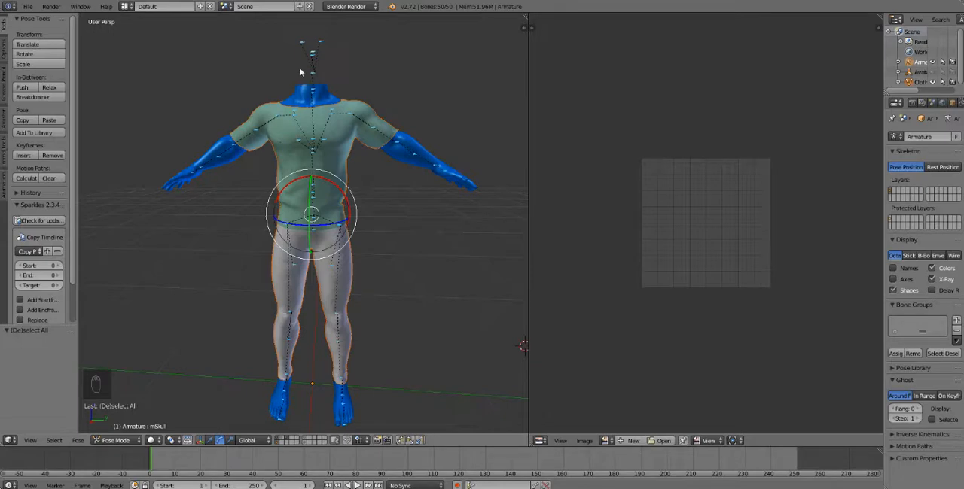
{"action": "key", "text": "a"}
{"action": "key", "text": "a"}
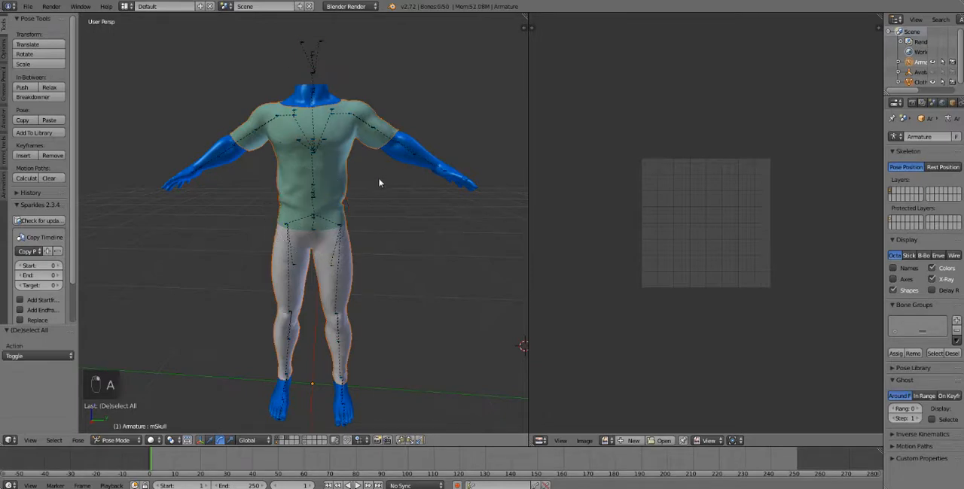
{"action": "key", "text": "a"}
{"action": "right_click", "coordinate": [351, 194]}
{"action": "key", "text": "a"}
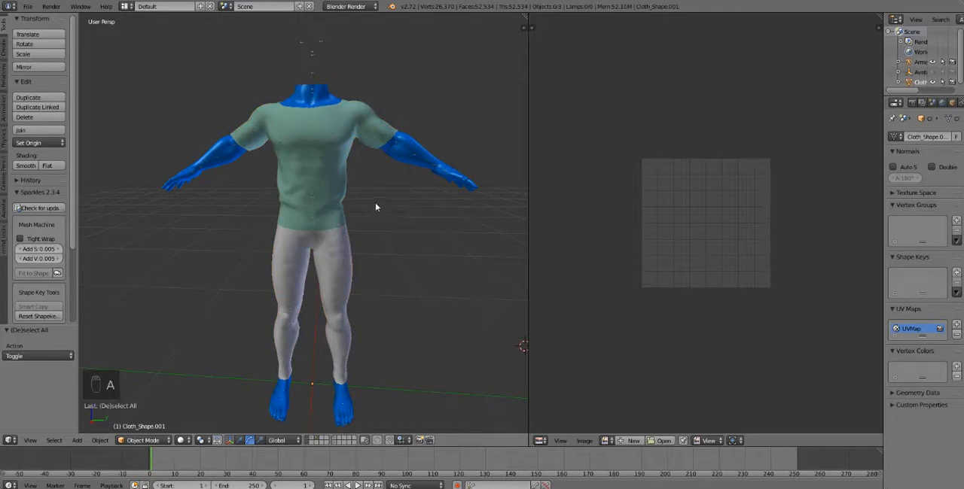
- Select the outfit, add the armature to the selection and parent the outfit to it with automatic weights
{"action": "right_click", "coordinate": [348, 194]}
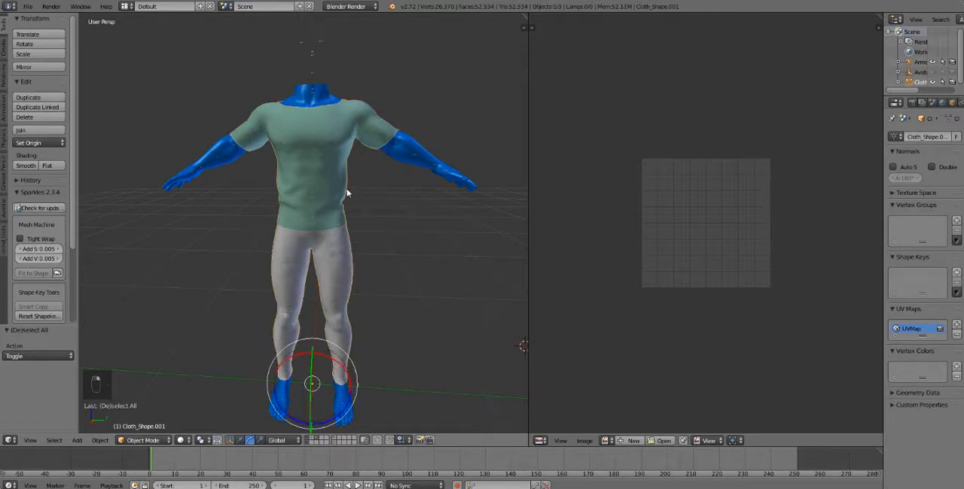
{"action": "right_click", "coordinate": [325, 45]}
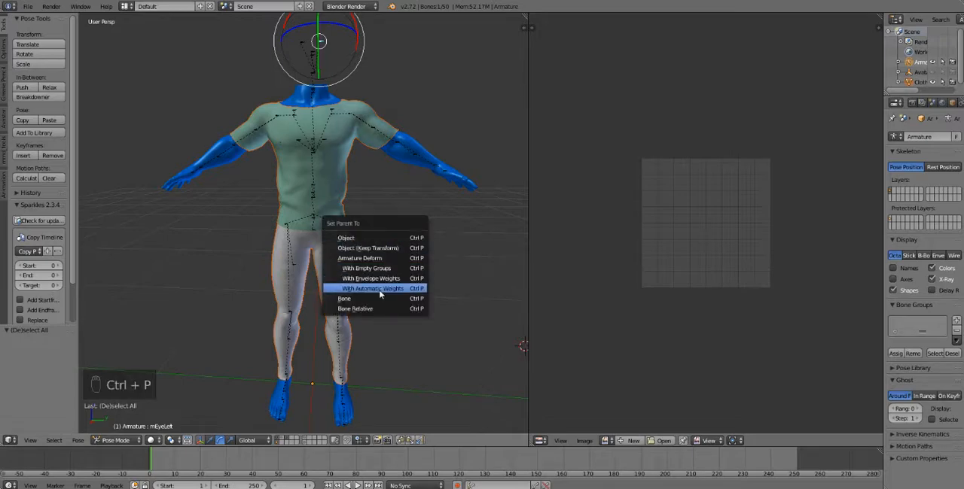
{"action": "left_click", "coordinate": [380, 294]}
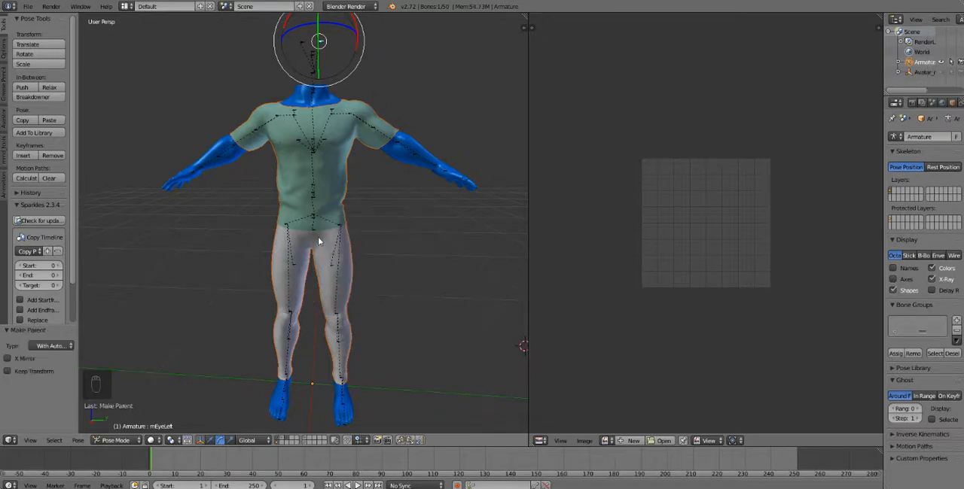
- Rotate the right shoulder bone and then the right elbow bone to test how the outfit follows the armature
{"action": "scroll", "coordinate": [252, 176], "scroll_direction": "up", "scroll_amount": 2}
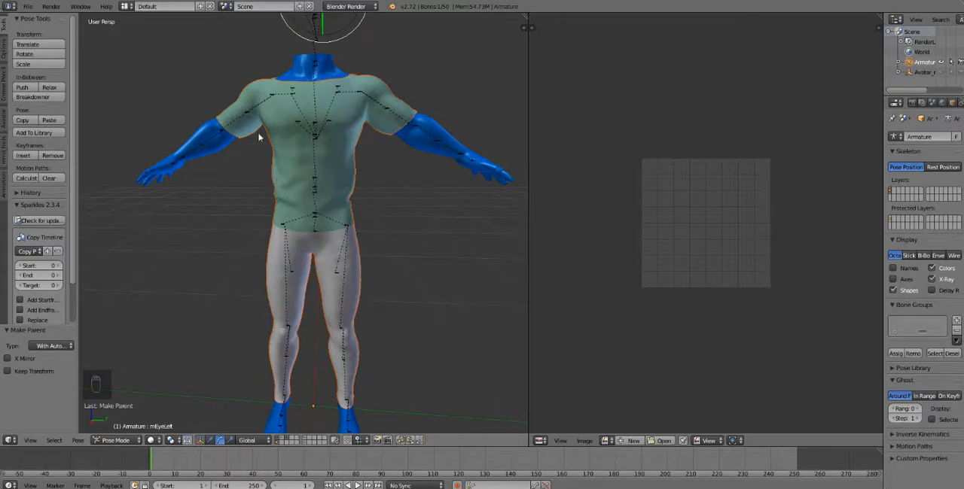
{"action": "right_click", "coordinate": [272, 99]}
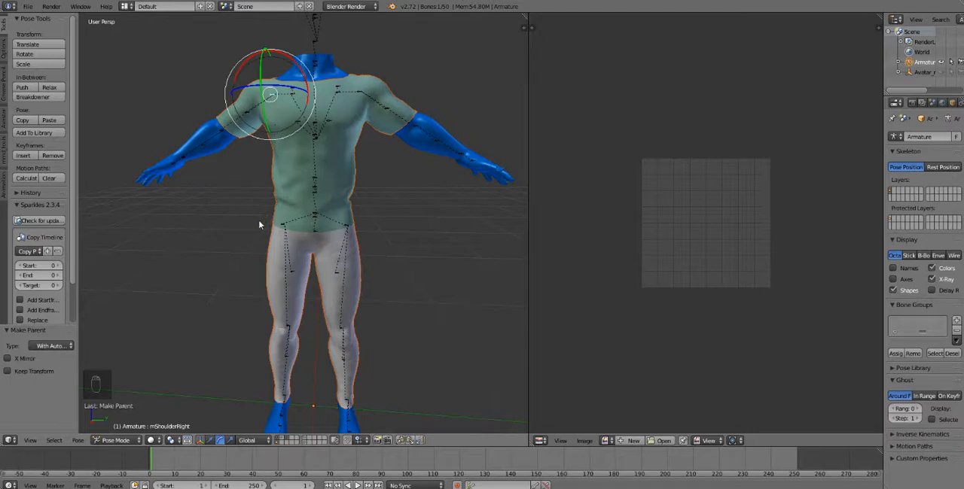
{"action": "key", "text": "r"}
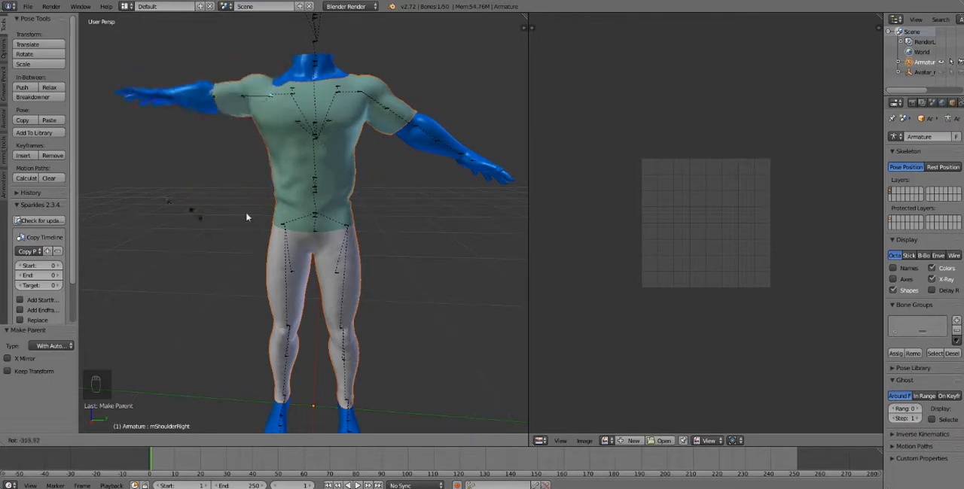
{"action": "left_click", "coordinate": [276, 204]}
{"action": "right_click", "coordinate": [226, 139]}
{"action": "key", "text": "r"}
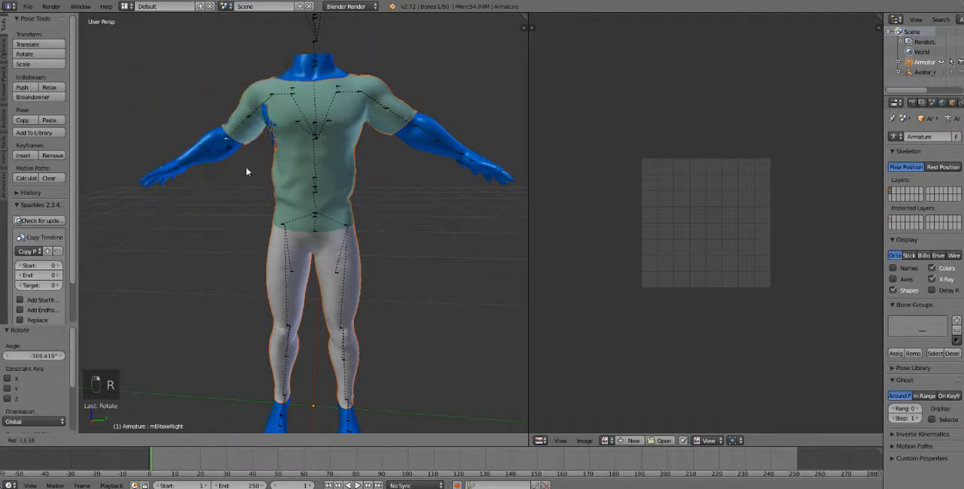
{"action": "left_click", "coordinate": [352, 189]}
- Select all bones of the armature and clear their pose rotation
{"action": "key", "text": "a"}
{"action": "key", "text": "a"}
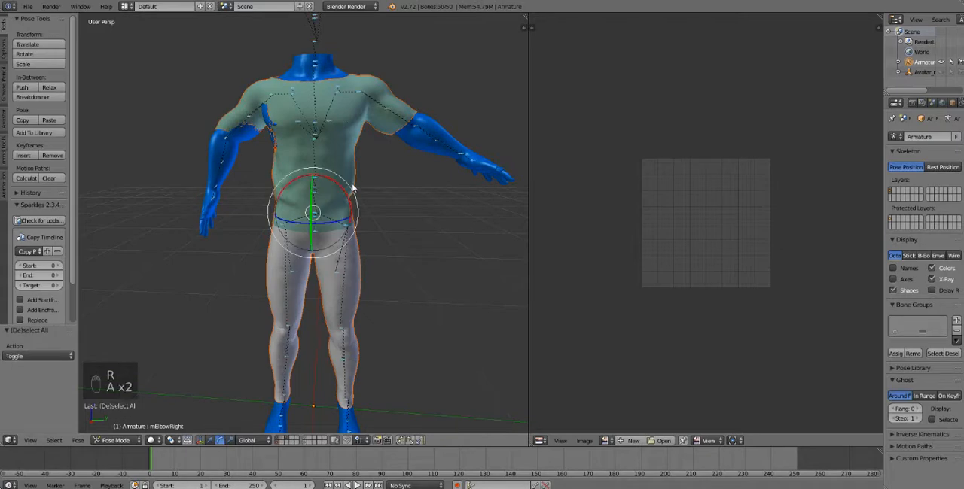
{"action": "key", "text": "alt+r"}
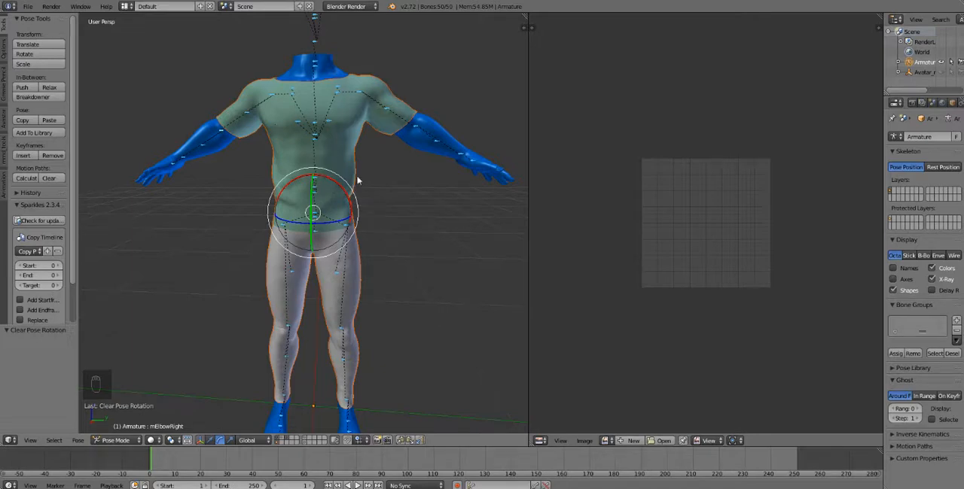
- Select the outfit mesh, switch it to Weight Paint mode and widen the brush settings area
{"action": "right_click", "coordinate": [358, 166]}
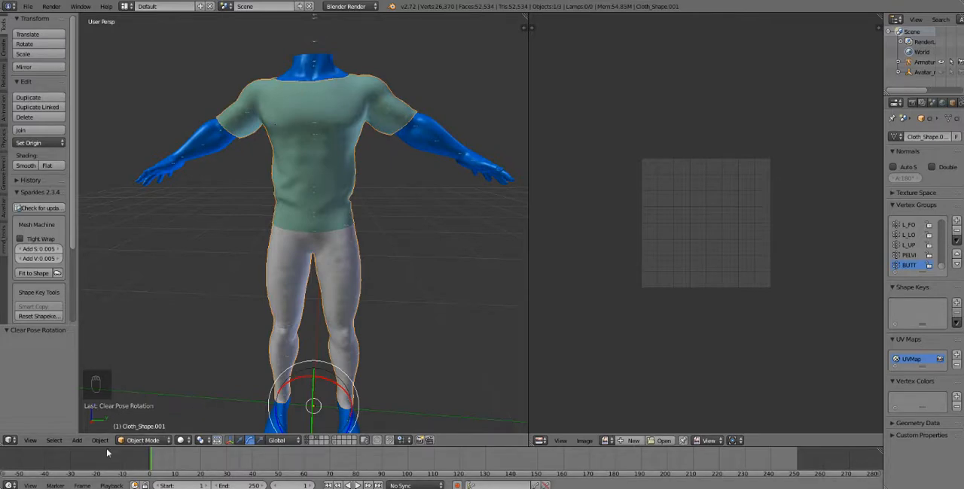
{"action": "left_click", "coordinate": [142, 440]}
{"action": "left_click", "coordinate": [143, 384]}
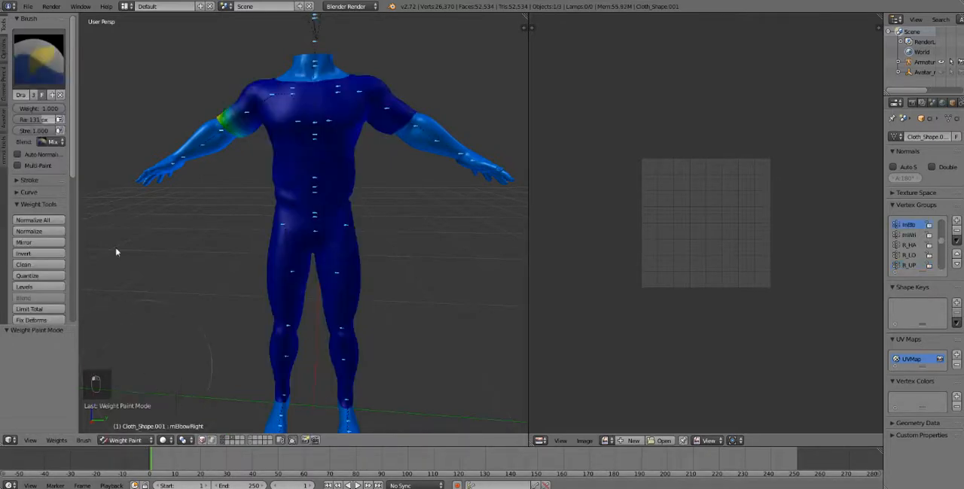
{"action": "left_click_drag", "start_coordinate": [78, 154], "coordinate": [117, 154]}
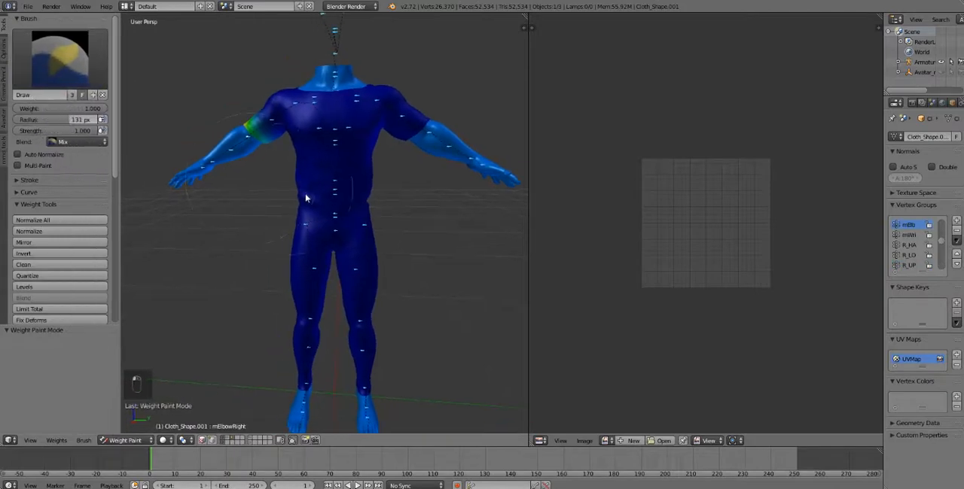
- Examine the outfit's weights for the skull bone and the right arm bones, ending on mShoulderRight
{"action": "scroll", "coordinate": [305, 201], "scroll_direction": "up", "scroll_amount": 2}
{"action": "scroll", "coordinate": [350, 264], "scroll_direction": "up", "scroll_amount": 1}
{"action": "middle_click_drag", "start_coordinate": [350, 264], "coordinate": [342, 308], "text": "shift"}
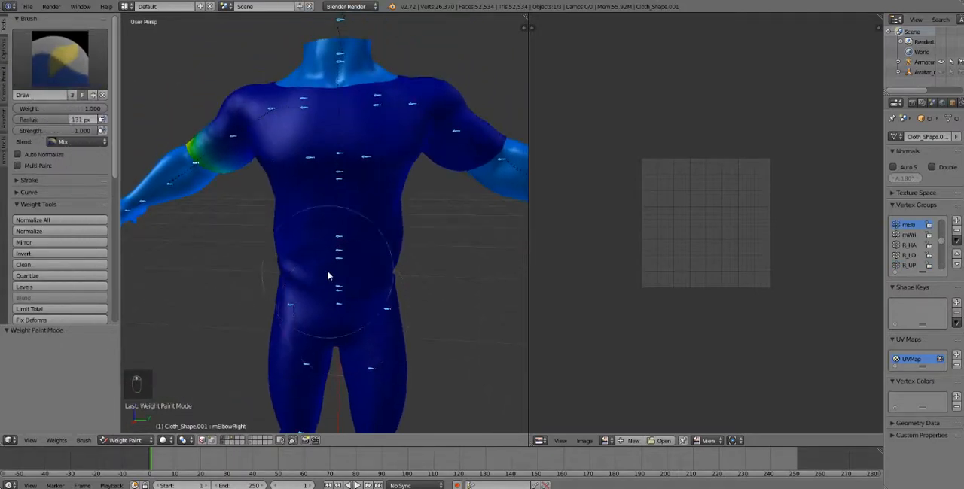
{"action": "scroll", "coordinate": [334, 272], "scroll_direction": "down", "scroll_amount": 1}
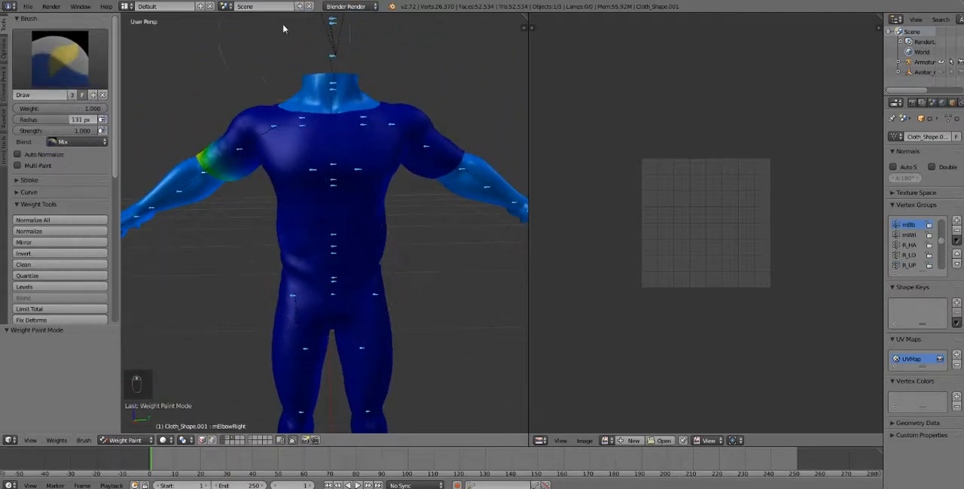
{"action": "right_click", "coordinate": [332, 24]}
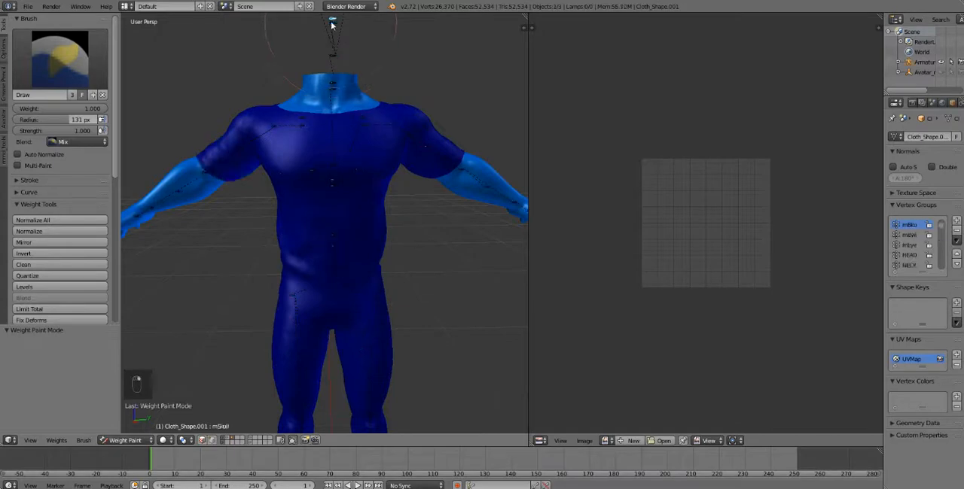
{"action": "right_click", "coordinate": [243, 151]}
{"action": "right_click", "coordinate": [273, 131]}
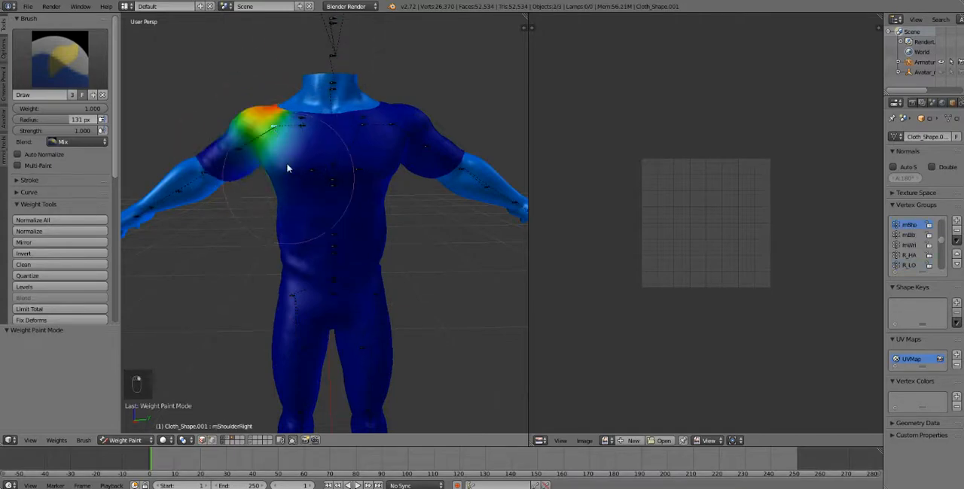
{"action": "key", "text": "ctrl+Tab"}
{"action": "right_click", "coordinate": [320, 179]}
{"action": "right_click", "coordinate": [320, 179]}
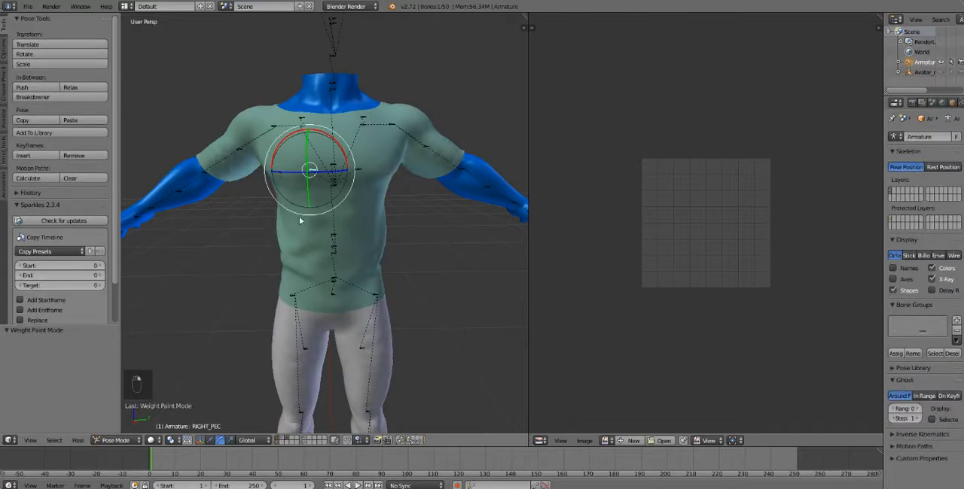
{"action": "key", "text": "ctrl+Tab"}
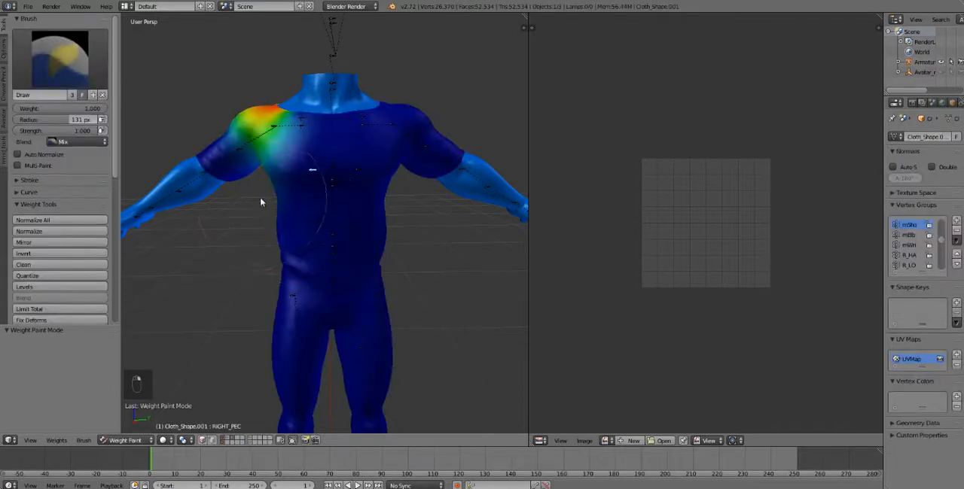
- Examine the outfit's weights for the mChest bone and the torso, returning to the mShoulderRight weights
{"action": "right_click", "coordinate": [336, 182]}
{"action": "right_click", "coordinate": [333, 273]}
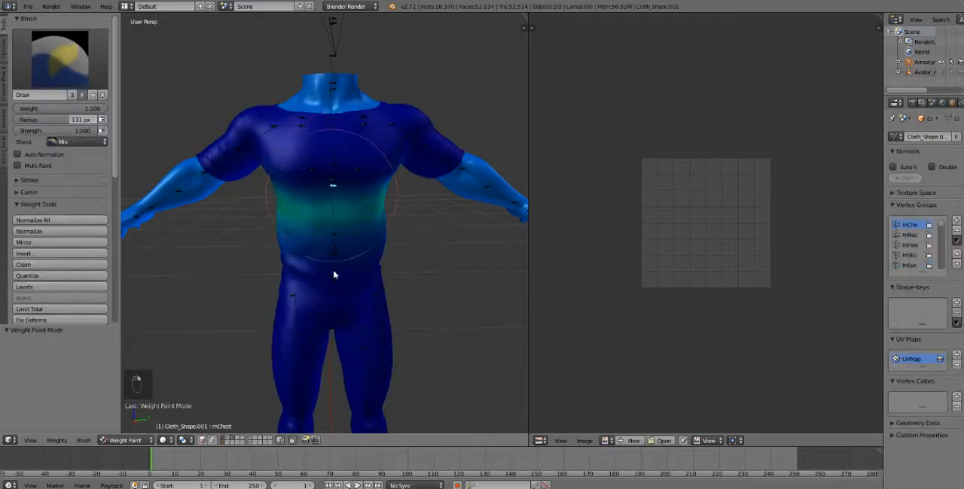
{"action": "right_click", "coordinate": [242, 152]}
{"action": "right_click", "coordinate": [274, 130]}
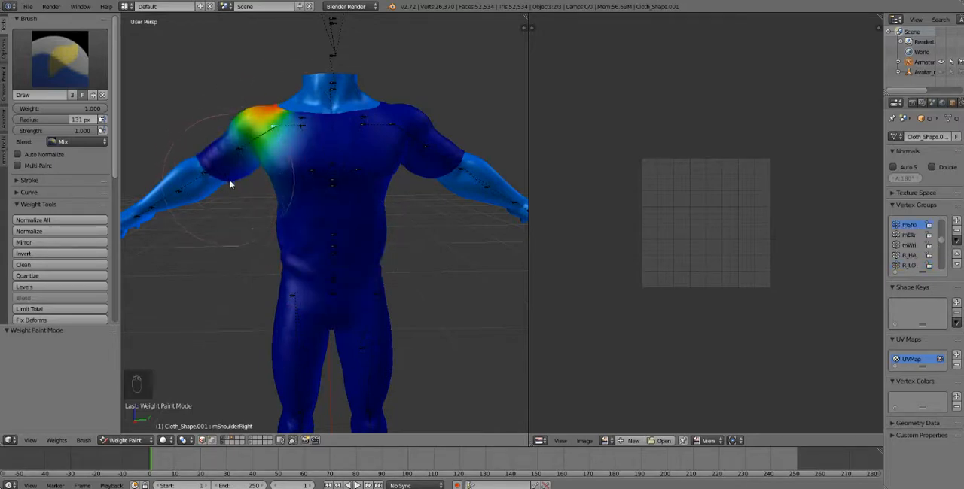
- Test-rotate the right shoulder bone in Weight Paint mode and clear the pose rotation of all bones
{"action": "key", "text": "r"}
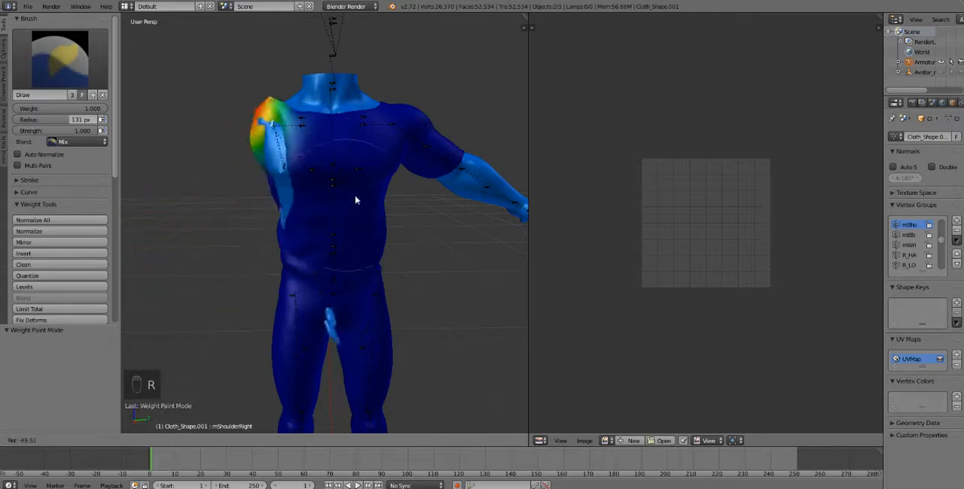
{"action": "left_click", "coordinate": [231, 231]}
{"action": "key", "text": "a"}
{"action": "key", "text": "a"}
{"action": "key", "text": "a"}
{"action": "key", "text": "alt+r"}
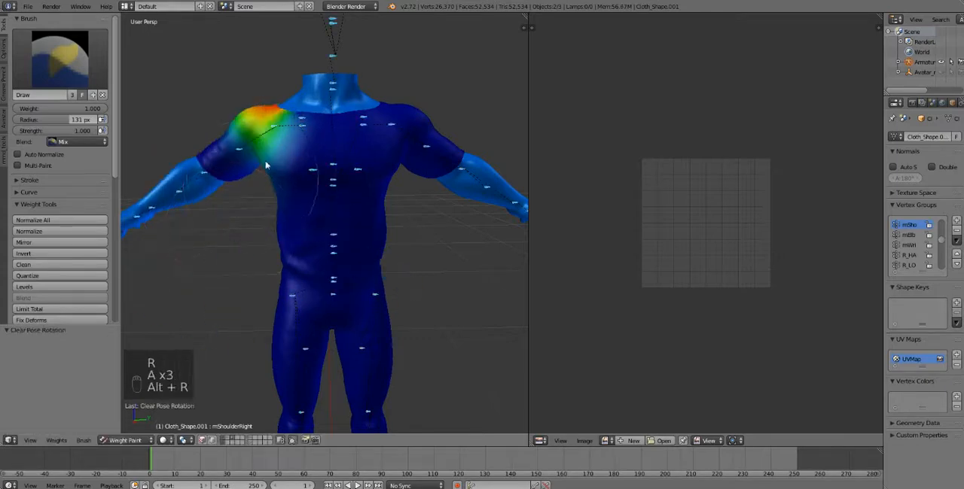
- Rotate the right shoulder bone again to check the sleeve against the arm up close, and reset all bone rotations
{"action": "scroll", "coordinate": [215, 101], "scroll_direction": "up", "scroll_amount": 4}
{"action": "scroll", "coordinate": [215, 102], "scroll_direction": "down", "scroll_amount": 2}
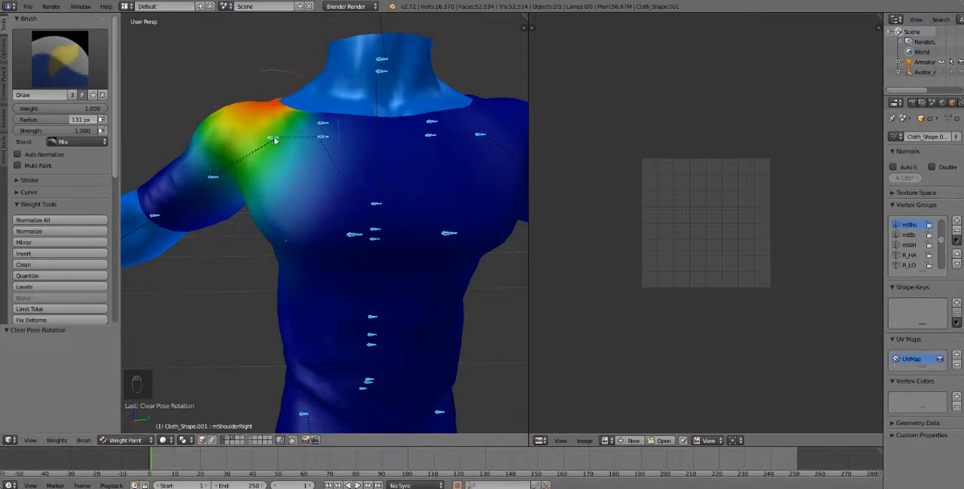
{"action": "key", "text": "r"}
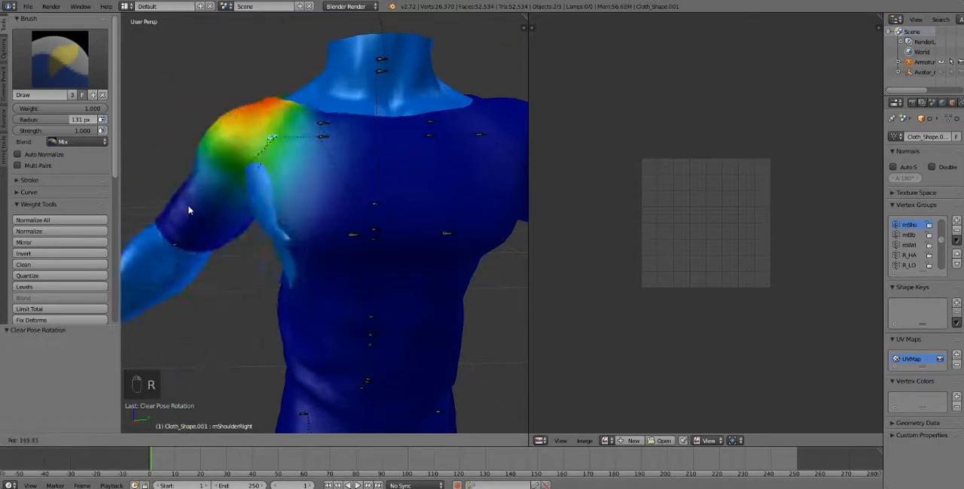
{"action": "left_click", "coordinate": [202, 212]}
{"action": "key", "text": "a"}
{"action": "key", "text": "a"}
{"action": "key", "text": "a"}
{"action": "key", "text": "alt+r"}
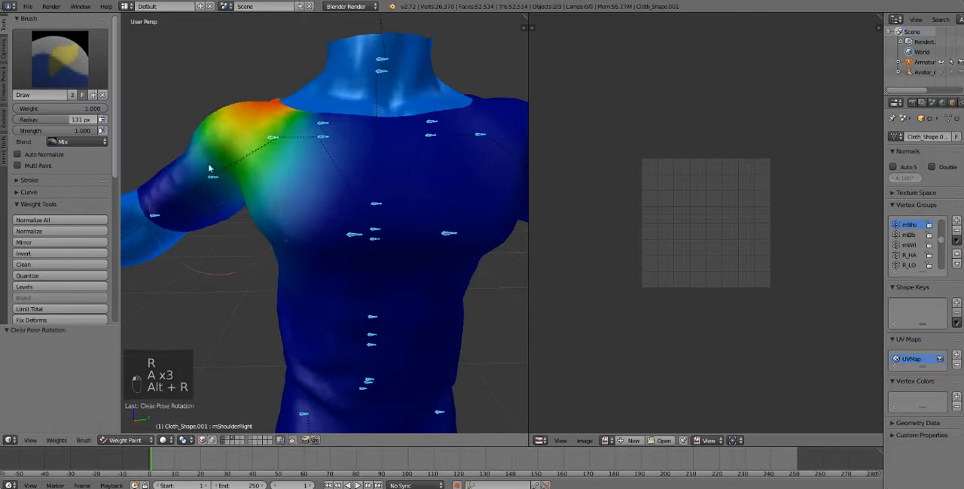
- Open the Draw brush's weight value for editing and leave the field
{"action": "left_click", "coordinate": [46, 108]}
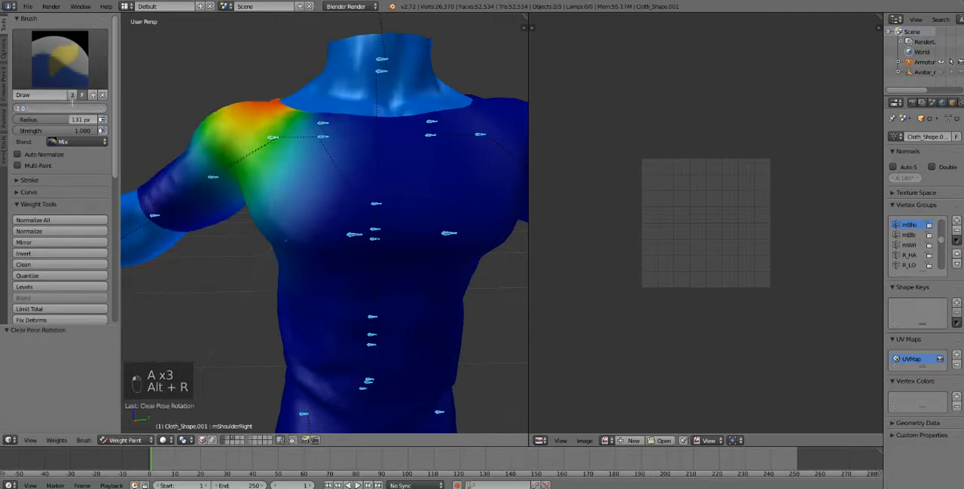
{"action": "left_click", "coordinate": [258, 160]}
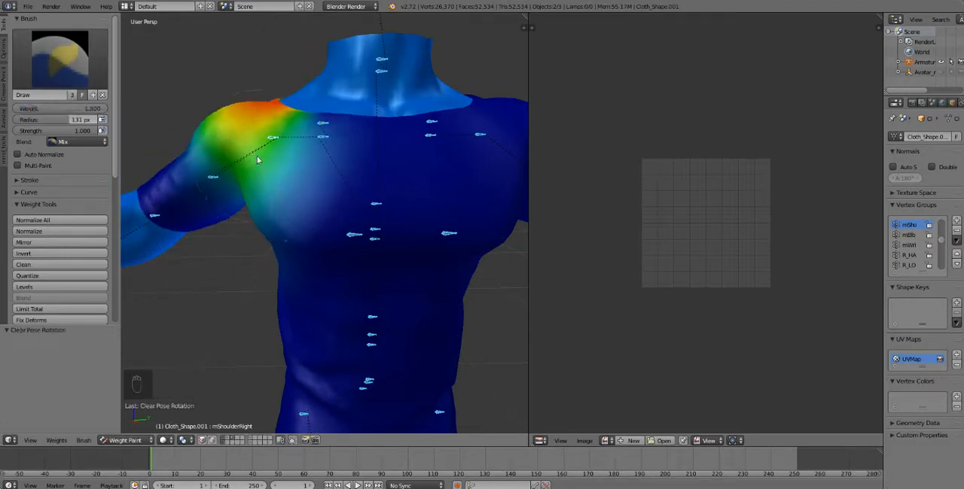
- Paint mShoulderRight weight 1.000 over the right sleeve and most of the chest, and rotate the shoulder bone to test the deformation
{"action": "mouse_move", "coordinate": [257, 160]}
{"action": "left_mouse_down"}
{"action": "mouse_move", "coordinate": [387, 156]}
{"action": "mouse_move", "coordinate": [430, 198]}
{"action": "mouse_move", "coordinate": [333, 191]}
{"action": "mouse_move", "coordinate": [285, 280]}
{"action": "mouse_move", "coordinate": [148, 197]}
{"action": "mouse_move", "coordinate": [145, 211]}
{"action": "left_mouse_up"}
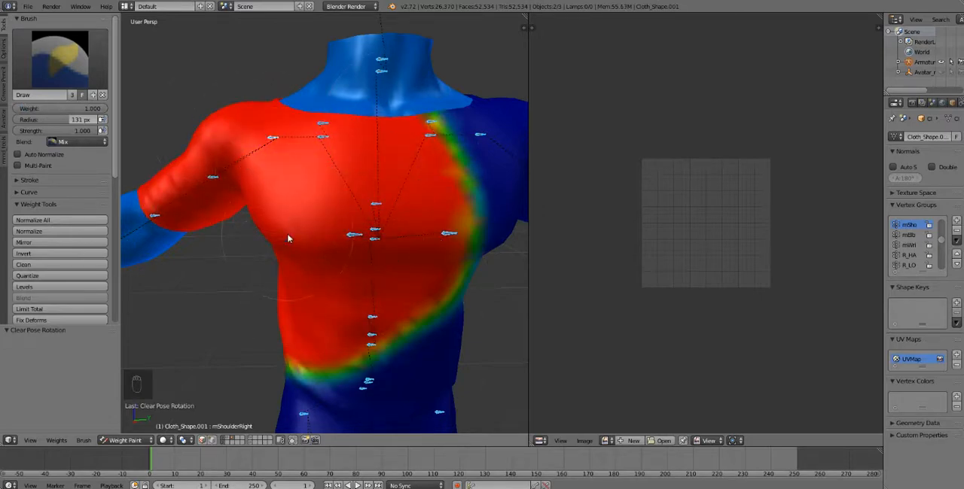
{"action": "right_click", "coordinate": [276, 141]}
{"action": "key", "text": "r"}
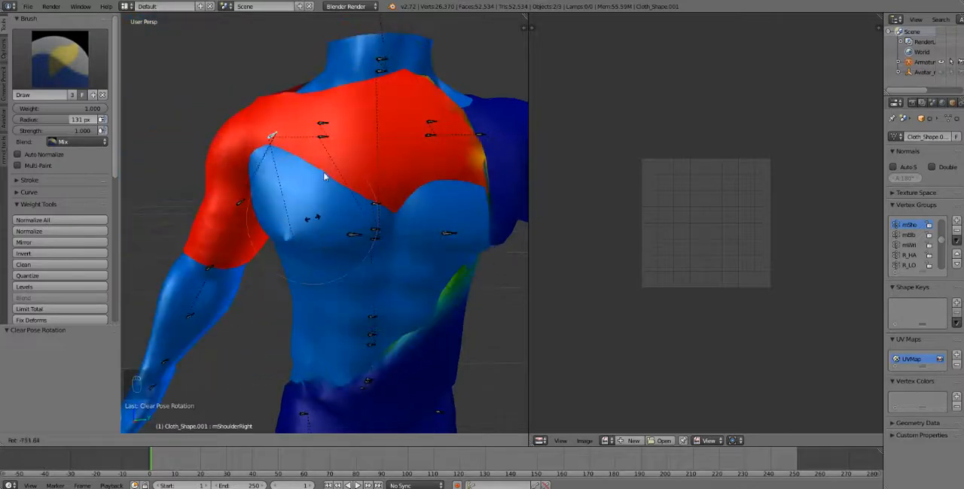
{"action": "left_click", "coordinate": [512, 143]}
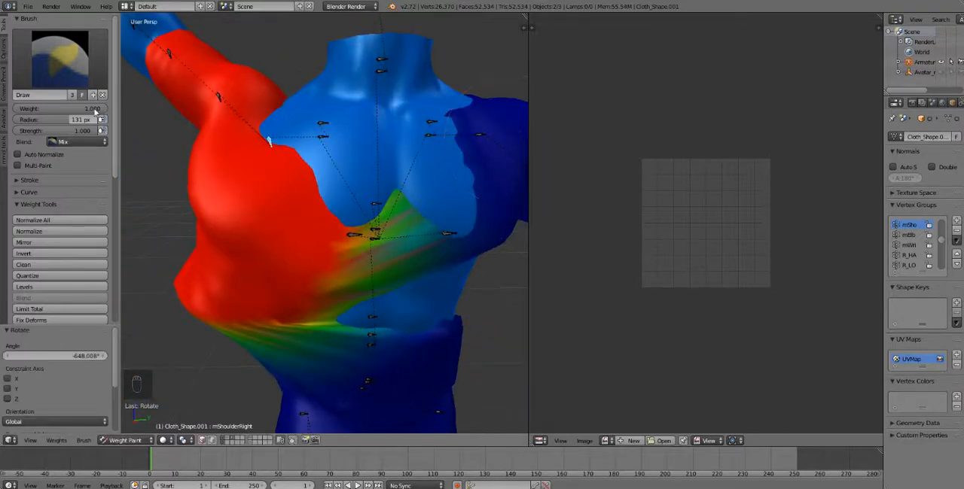
- Set the Draw brush weight to 0 and erase the mShoulderRight weights from the torso and the opposite side of the chest
{"action": "left_click_drag", "start_coordinate": [94, 110], "coordinate": [51, 110]}
{"action": "mouse_move", "coordinate": [358, 143]}
{"action": "left_mouse_down"}
{"action": "mouse_move", "coordinate": [233, 323]}
{"action": "mouse_move", "coordinate": [188, 297]}
{"action": "mouse_move", "coordinate": [197, 275]}
{"action": "left_mouse_up"}
{"action": "left_click_drag", "start_coordinate": [60, 111], "coordinate": [31, 112]}
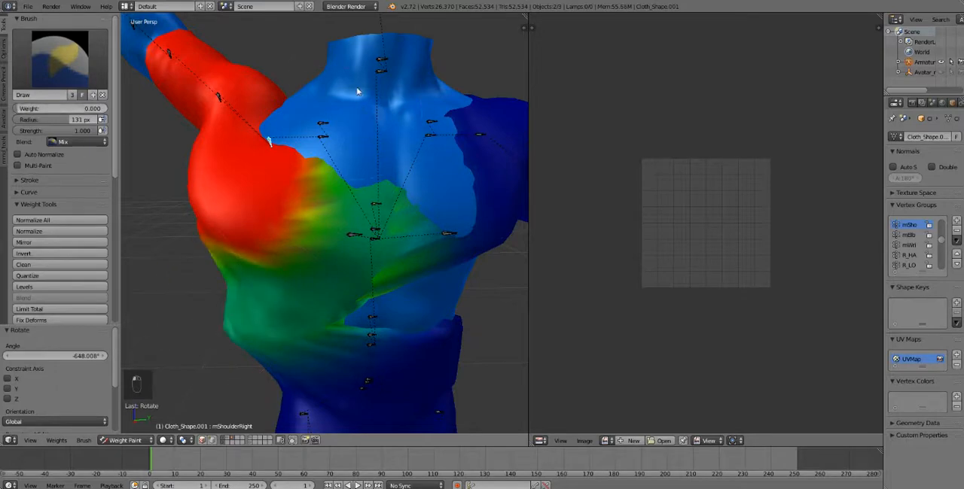
{"action": "mouse_move", "coordinate": [358, 91]}
{"action": "left_mouse_down"}
{"action": "mouse_move", "coordinate": [254, 305]}
{"action": "mouse_move", "coordinate": [345, 359]}
{"action": "mouse_move", "coordinate": [426, 232]}
{"action": "mouse_move", "coordinate": [425, 193]}
{"action": "mouse_move", "coordinate": [396, 273]}
{"action": "mouse_move", "coordinate": [376, 123]}
{"action": "left_mouse_up"}
- Rotate the right shoulder bone to several angles to check the repainted area, and clear the pose rotation of all bones
{"action": "key", "text": "r"}
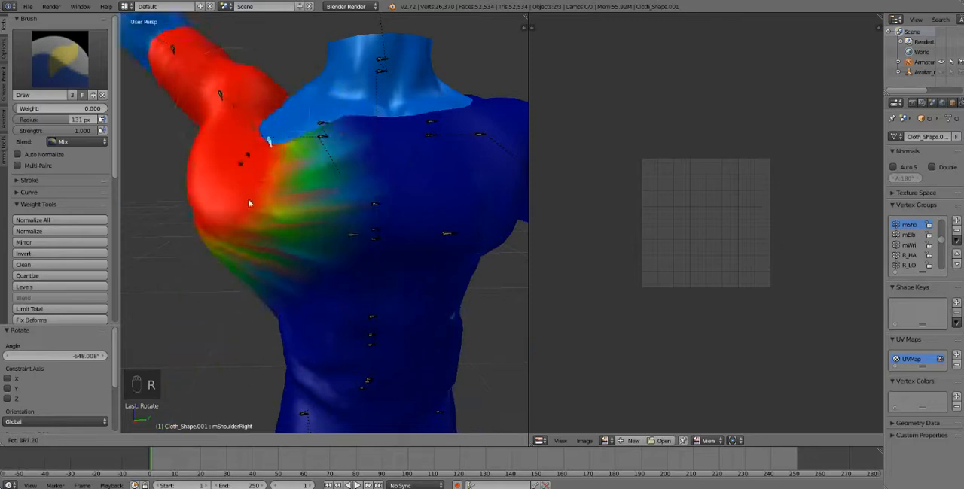
{"action": "left_click", "coordinate": [456, 296]}
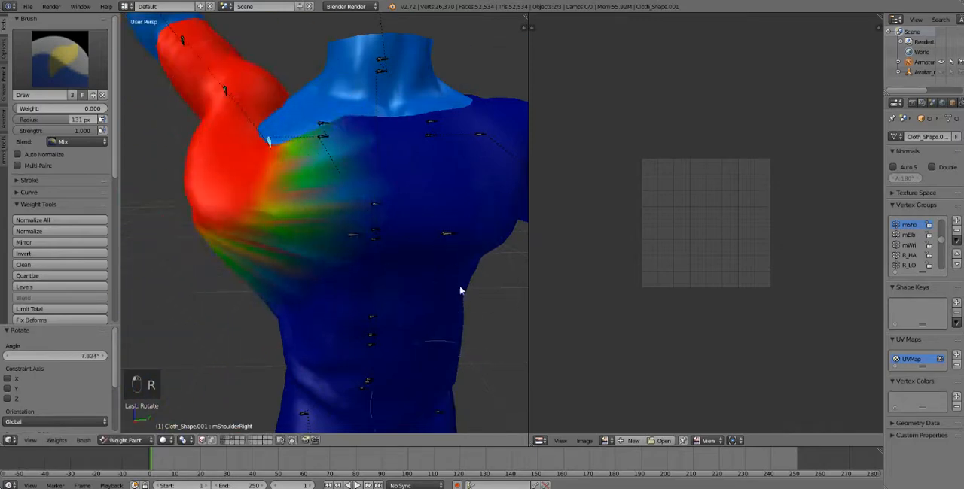
{"action": "key", "text": "r"}
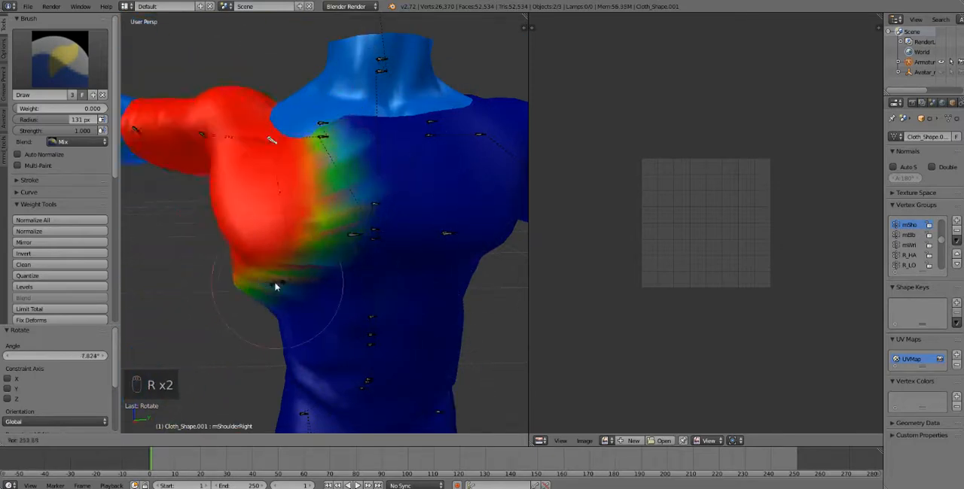
{"action": "left_click", "coordinate": [275, 283]}
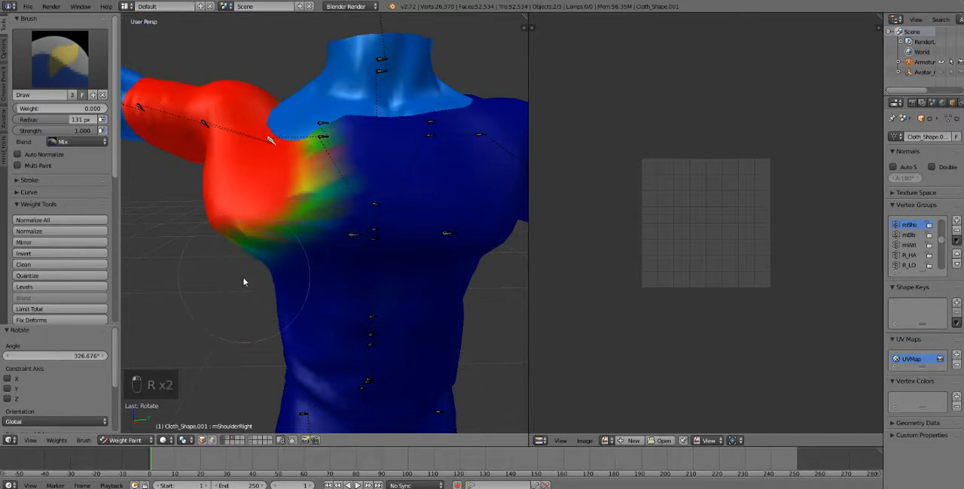
{"action": "key", "text": "a"}
{"action": "key", "text": "a"}
{"action": "key", "text": "a"}
{"action": "key", "text": "alt+r"}
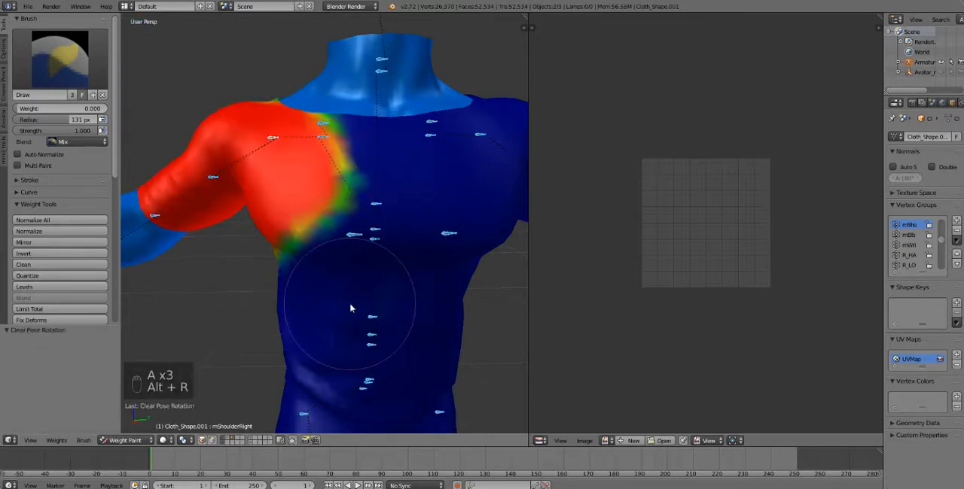
- Switch the outfit from Weight Paint to Object Mode and deselect all objects
{"action": "scroll", "coordinate": [350, 309], "scroll_direction": "down", "scroll_amount": 4}
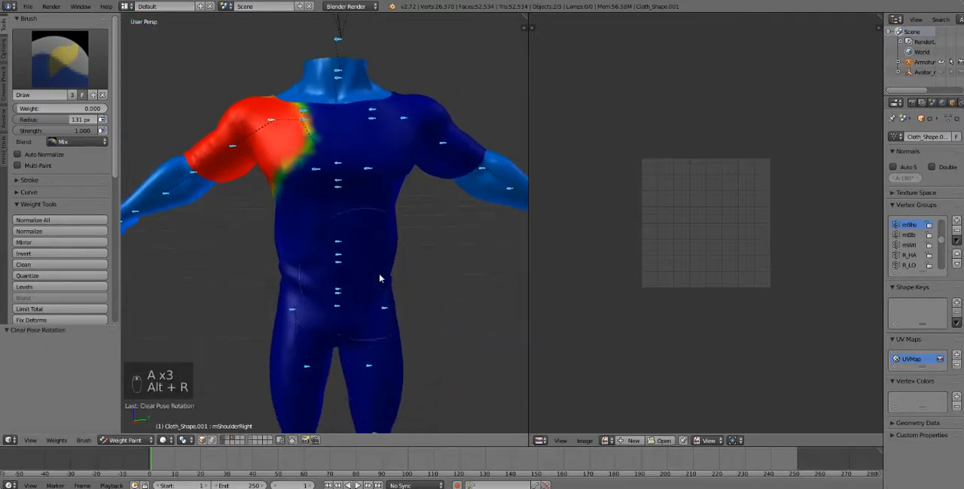
{"action": "middle_click_drag", "start_coordinate": [379, 278], "coordinate": [375, 284]}
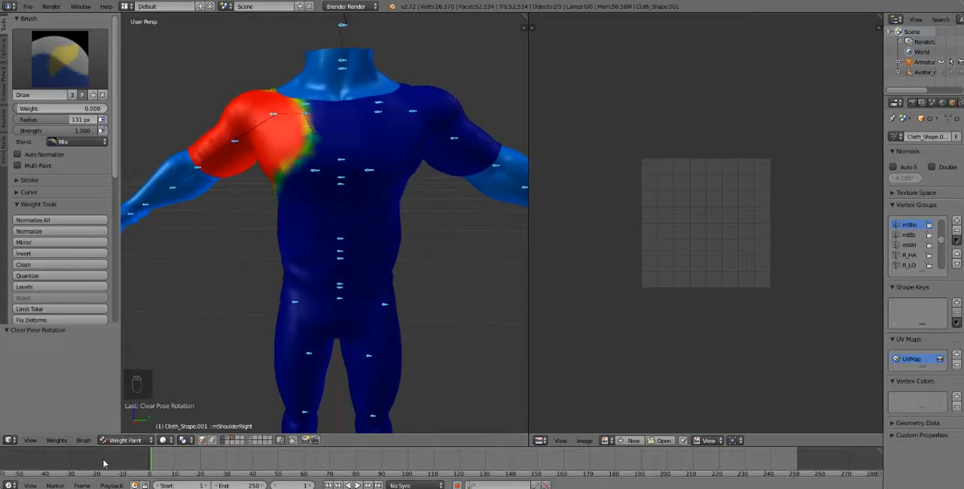
{"action": "left_click", "coordinate": [124, 441]}
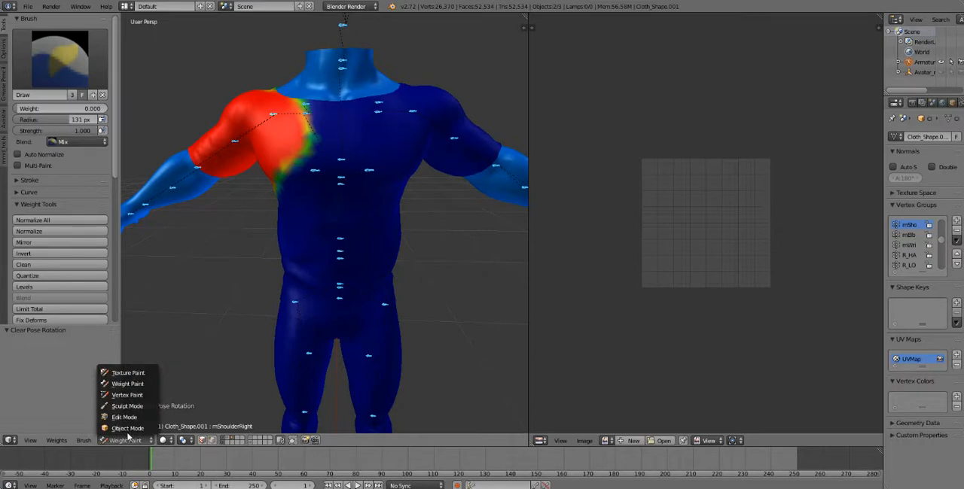
{"action": "left_click", "coordinate": [127, 429]}
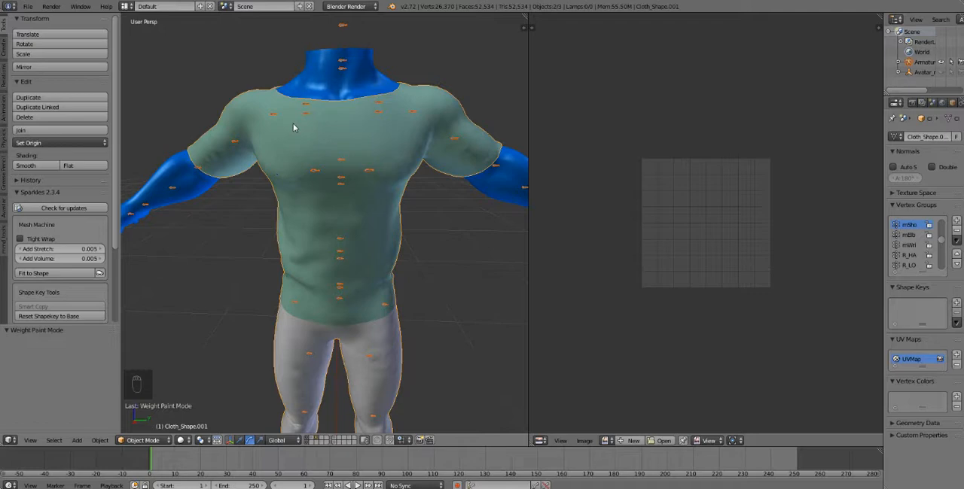
{"action": "scroll", "coordinate": [293, 128], "scroll_direction": "down", "scroll_amount": 1}
{"action": "key", "text": "a"}
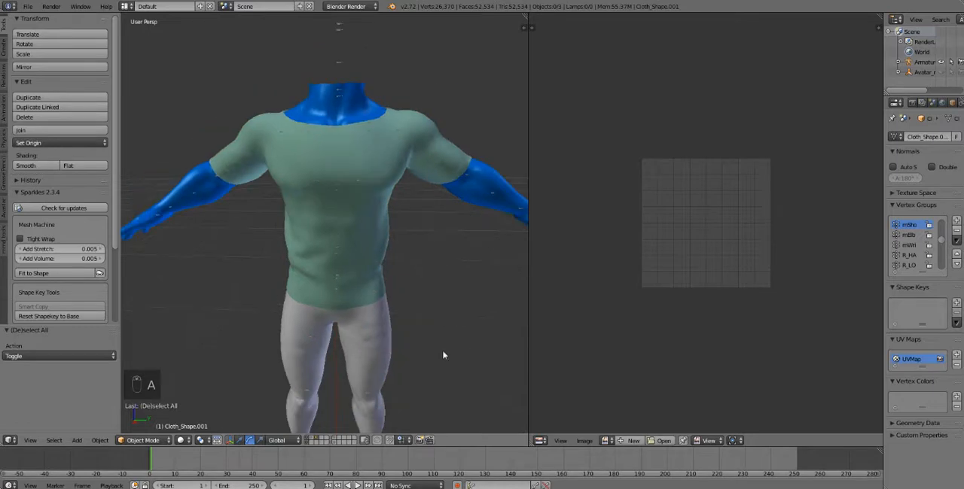
{"action": "right_click", "coordinate": [192, 212]}
{"action": "right_click", "coordinate": [345, 223]}
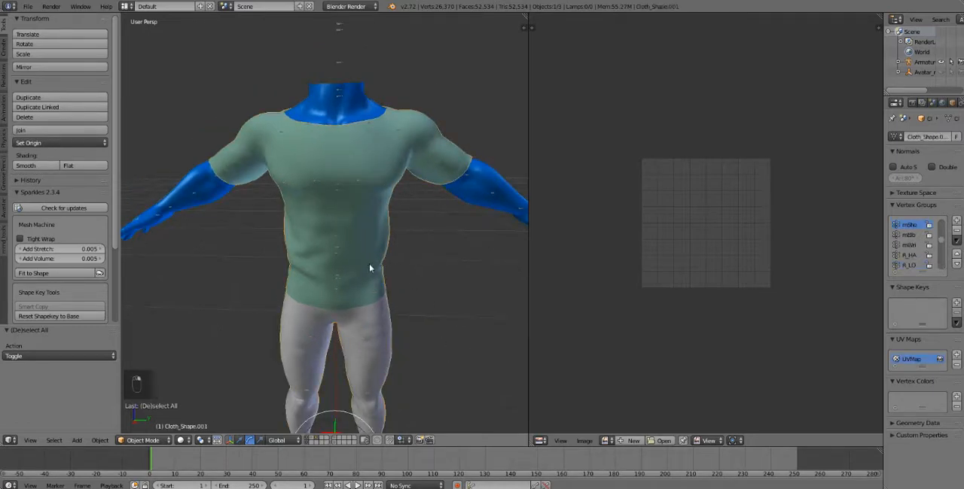
{"action": "key", "text": "a"}
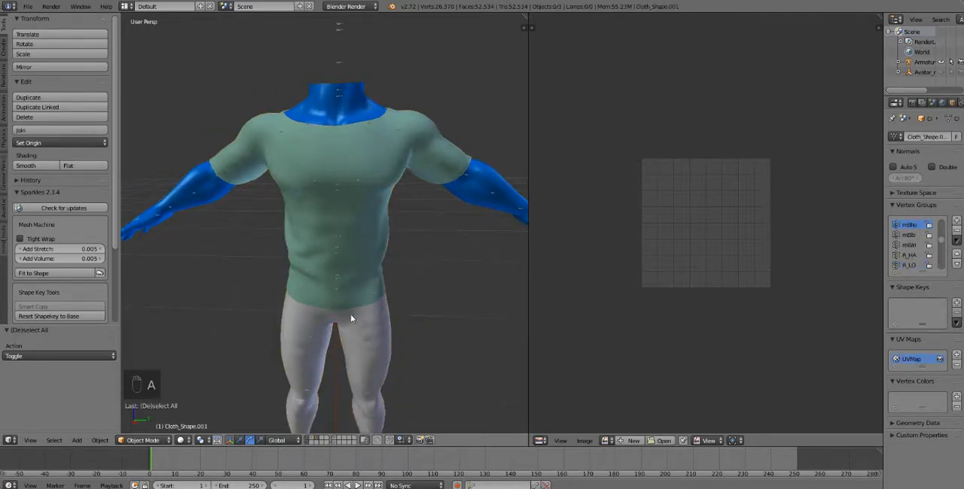
{"action": "middle_click_drag", "start_coordinate": [350, 318], "coordinate": [341, 291], "text": "shift"}
{"action": "scroll", "coordinate": [392, 295], "scroll_direction": "down", "scroll_amount": 2}
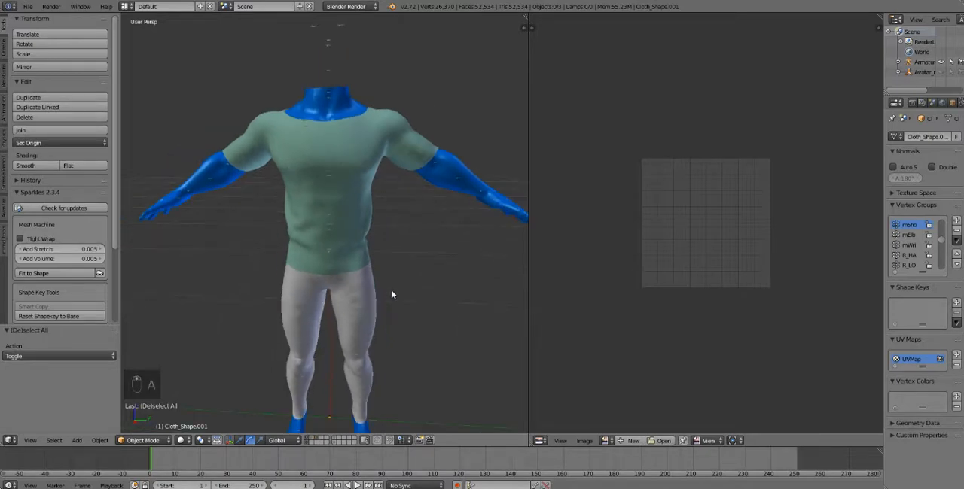
- Select the blue BodyDevKit body, add the outfit to the selection as the active object, and enter Weight Paint mode
{"action": "right_click", "coordinate": [307, 93]}
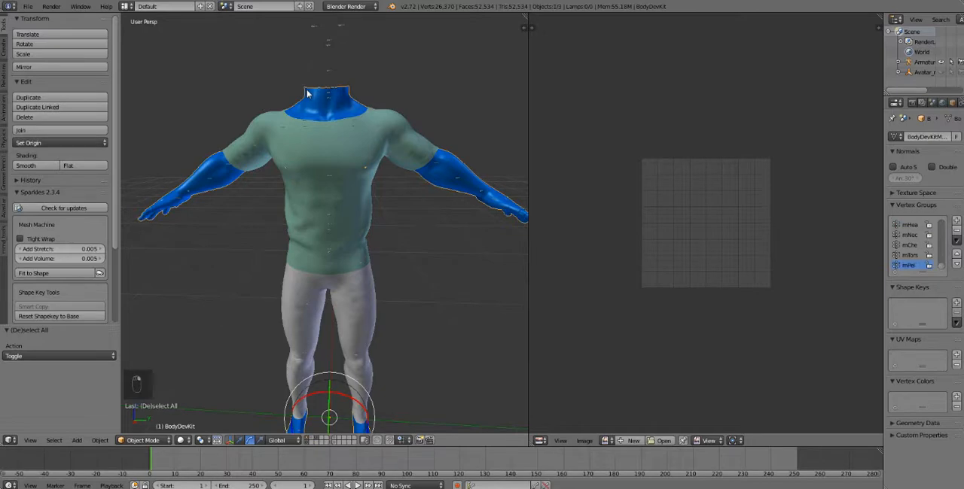
{"action": "right_click", "coordinate": [350, 143]}
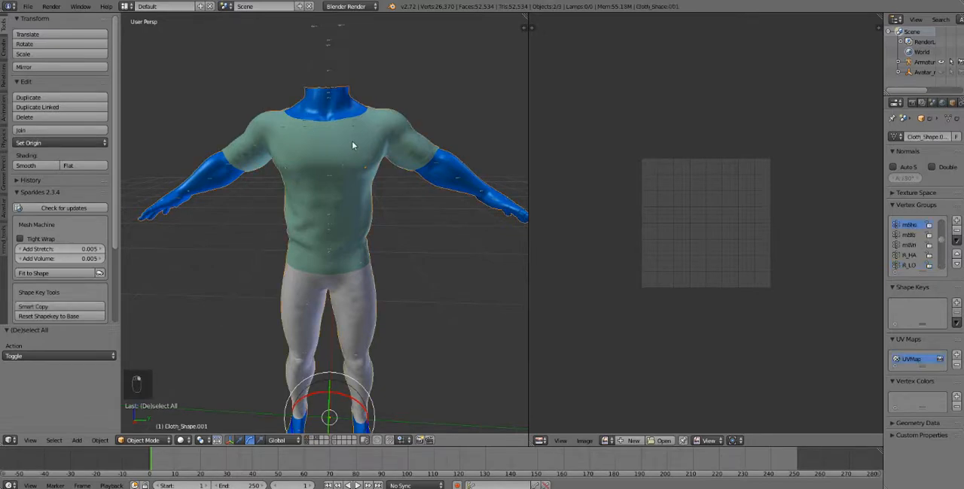
{"action": "left_click", "coordinate": [147, 440]}
{"action": "left_click", "coordinate": [137, 388]}
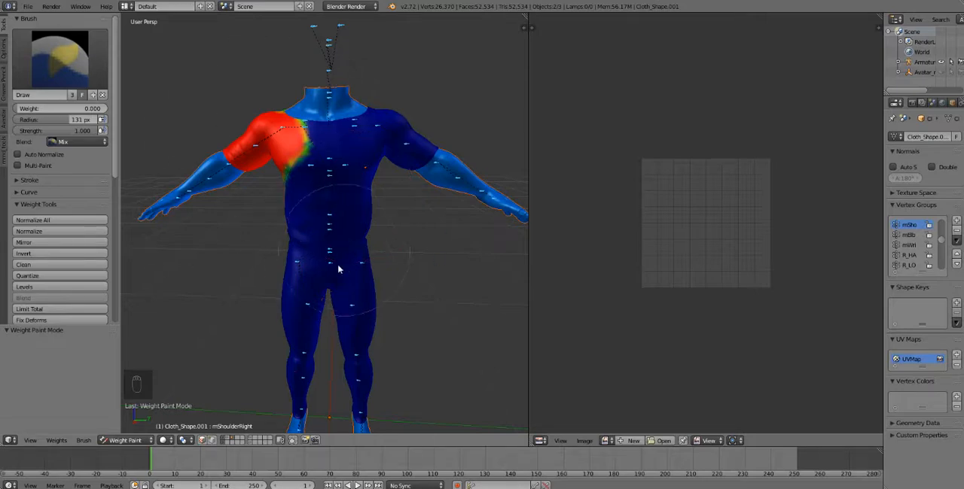
- Transfer the body's weights to the outfit for all groups, using the Nearest face method and replacing all weights
{"action": "middle_click_drag", "start_coordinate": [339, 295], "coordinate": [340, 249], "text": "shift"}
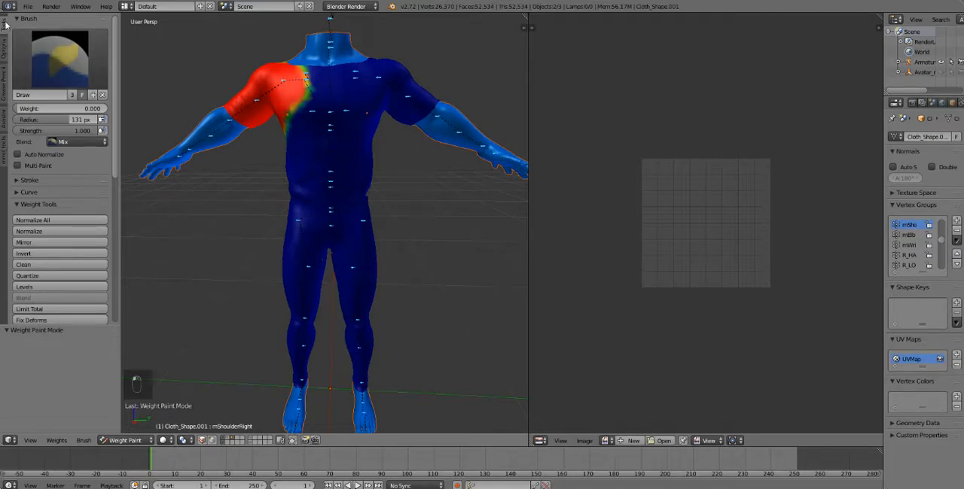
{"action": "scroll", "coordinate": [57, 143], "scroll_direction": "down", "scroll_amount": 6}
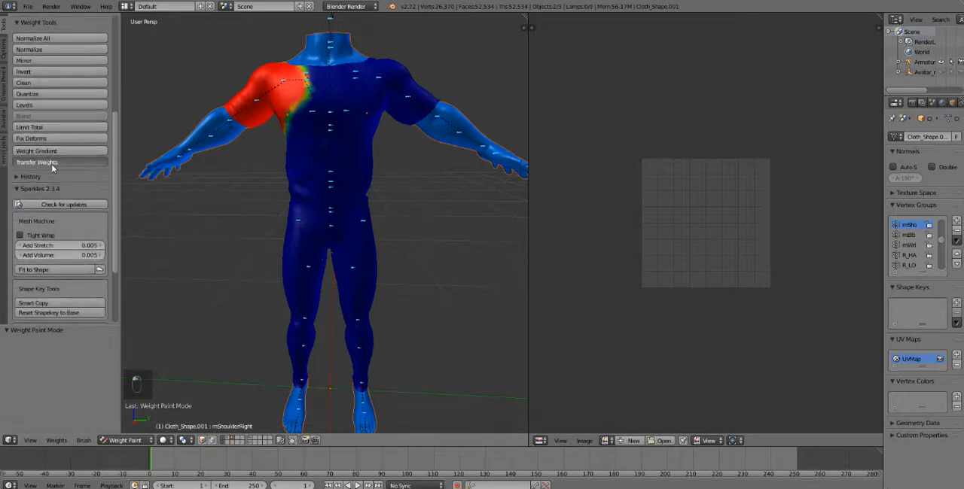
{"action": "left_click", "coordinate": [51, 164]}
{"action": "scroll", "coordinate": [45, 248], "scroll_direction": "down", "scroll_amount": 2}
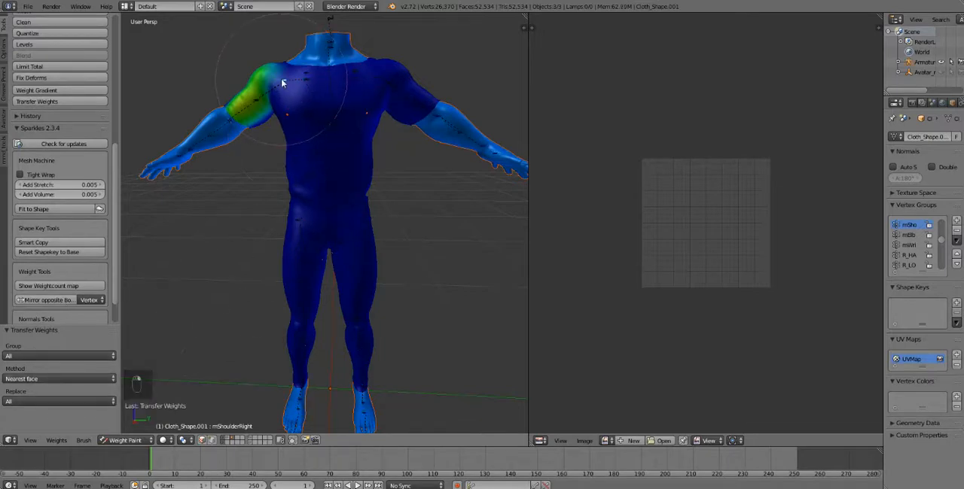
- Test-rotate the mShoulderRight, UPPER_BACK and CHEST bones to check the transferred weights, and clear the pose rotation of all bones
{"action": "key", "text": "r"}
{"action": "left_click", "coordinate": [314, 173]}
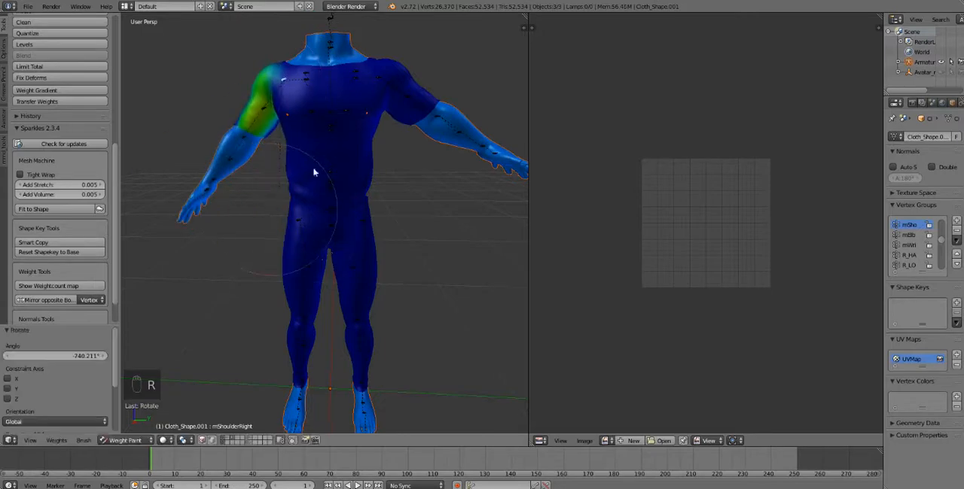
{"action": "right_click", "coordinate": [327, 127]}
{"action": "key", "text": "r"}
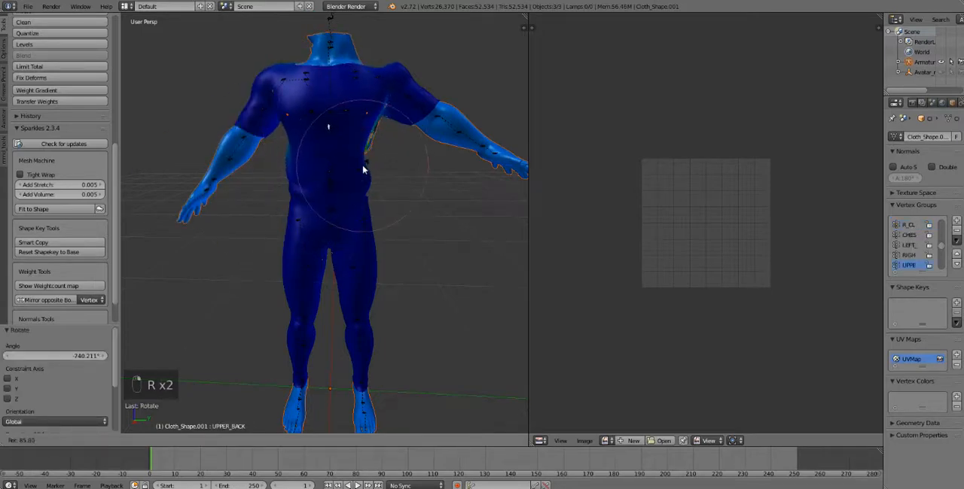
{"action": "right_click", "coordinate": [363, 170]}
{"action": "right_click", "coordinate": [329, 114]}
{"action": "key", "text": "r"}
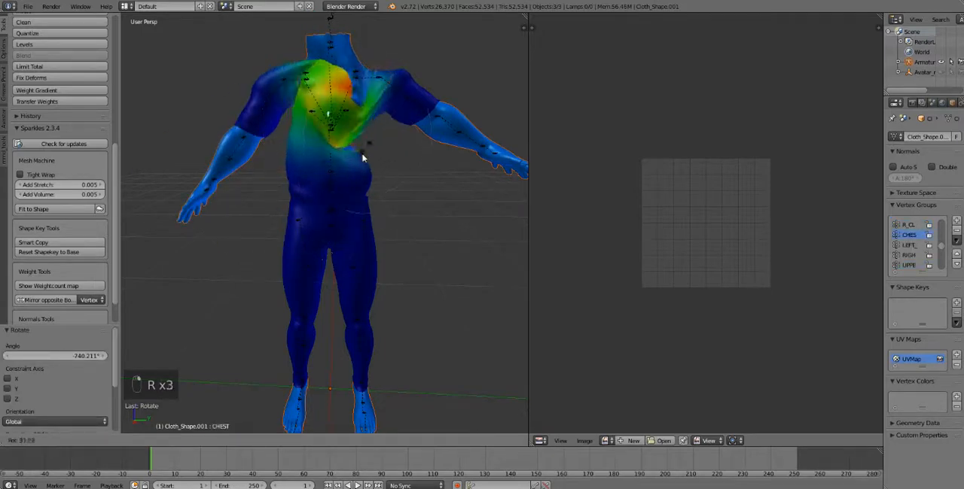
{"action": "left_click", "coordinate": [333, 163]}
{"action": "key", "text": "a"}
{"action": "key", "text": "a"}
{"action": "key", "text": "a"}
{"action": "key", "text": "alt+r"}
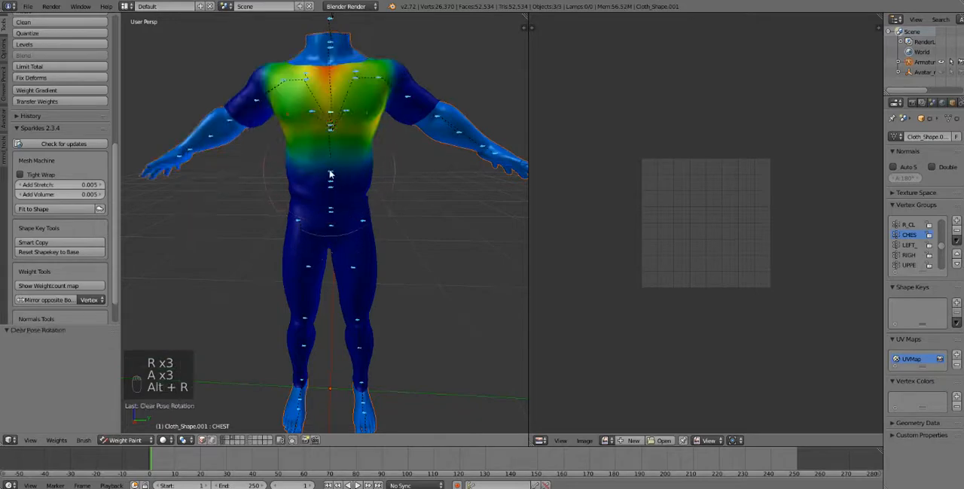
- Inspect the BELLY, LOWER_BACK and CHEST weights with brief cancelled test rotations, and deselect the bones
{"action": "right_click", "coordinate": [331, 177]}
{"action": "key", "text": "r"}
{"action": "right_click", "coordinate": [339, 209]}
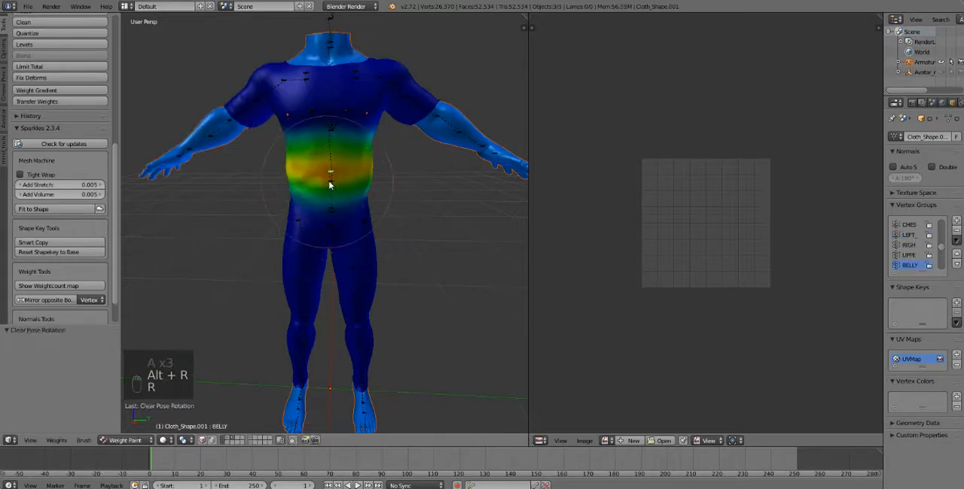
{"action": "right_click", "coordinate": [329, 185]}
{"action": "key", "text": "r"}
{"action": "right_click", "coordinate": [368, 208]}
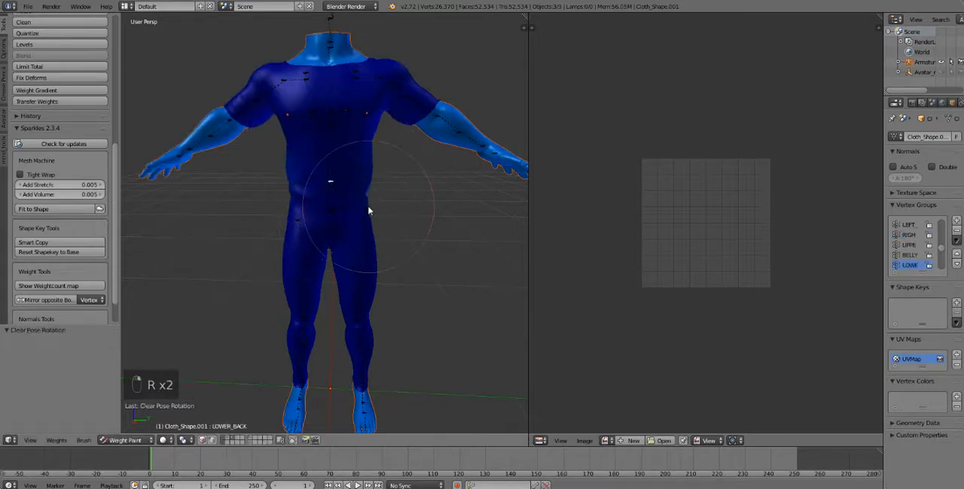
{"action": "right_click", "coordinate": [329, 116]}
{"action": "key", "text": "r"}
{"action": "right_click", "coordinate": [343, 102]}
{"action": "key", "text": "a"}
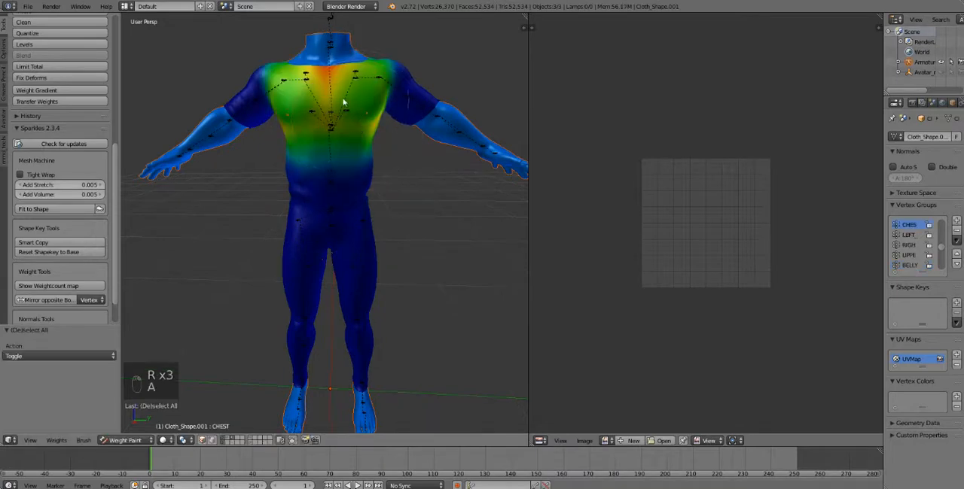
- Check the RIGHT_PEC bone's weights with a test rotation and reset the rotation of all bones
{"action": "right_click", "coordinate": [310, 111]}
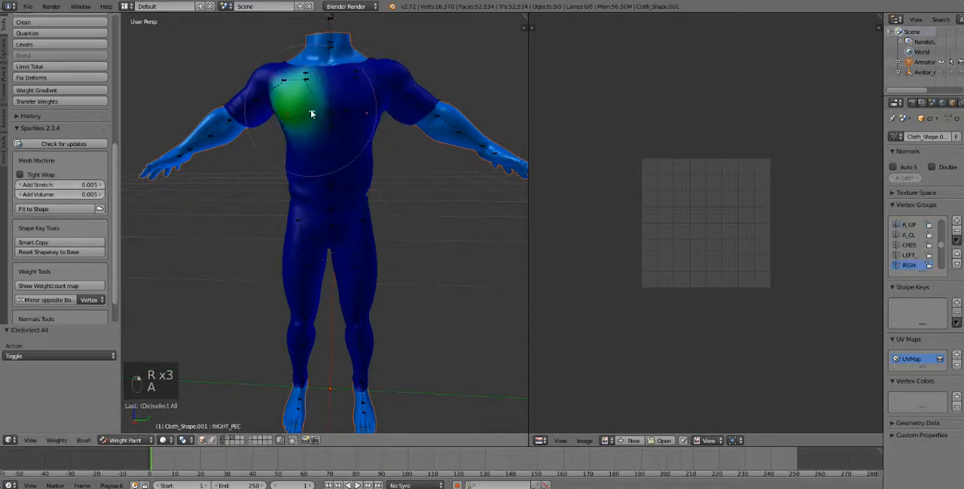
{"action": "key", "text": "r"}
{"action": "right_click", "coordinate": [288, 112]}
{"action": "key", "text": "a"}
{"action": "key", "text": "a"}
{"action": "key", "text": "a"}
{"action": "key", "text": "alt+r"}
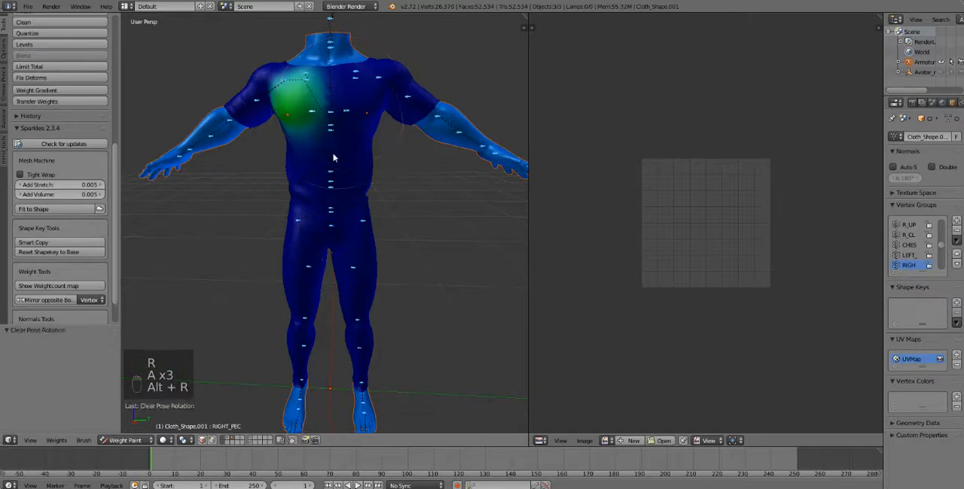
- Rotate the mTorso bone freely with Trackball to see how the outfit follows the body, and clear all bone rotations
{"action": "right_click", "coordinate": [331, 178]}
{"action": "right_click", "coordinate": [330, 188]}
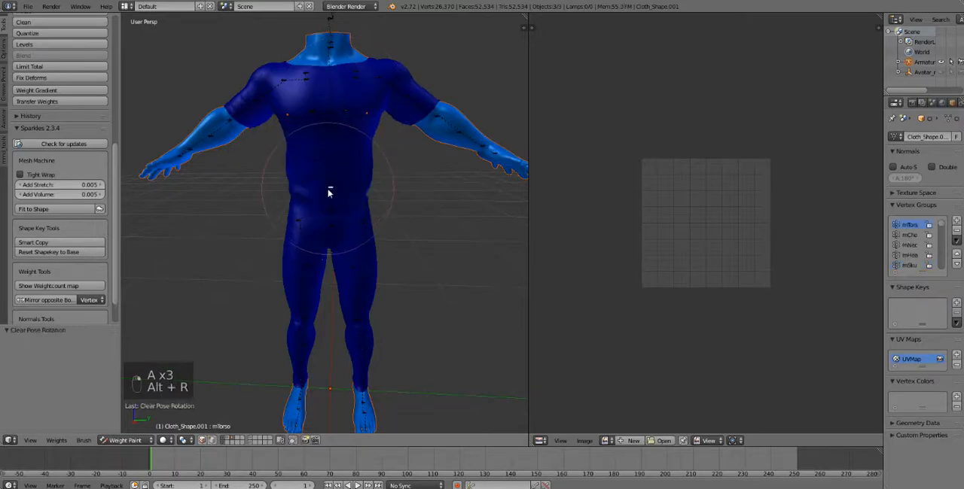
{"action": "key", "text": "r"}
{"action": "key", "text": "r"}
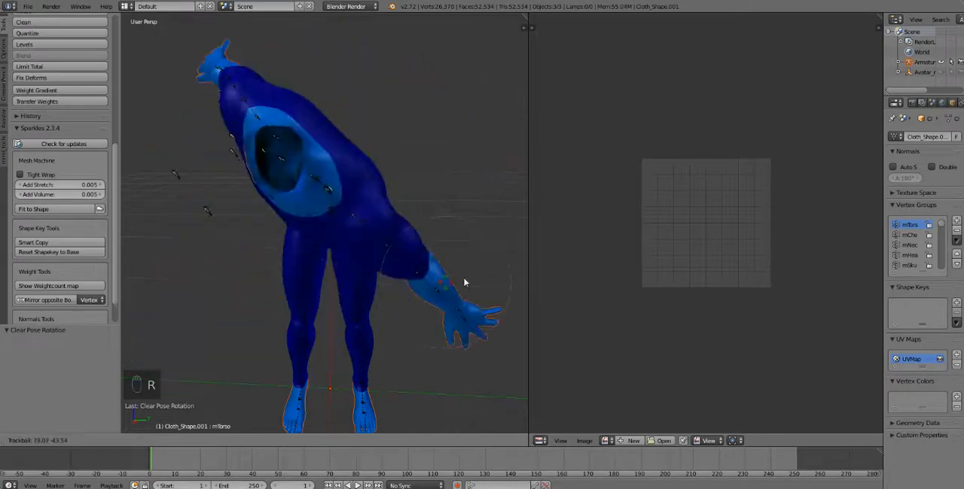
{"action": "left_click", "coordinate": [410, 188]}
{"action": "key", "text": "a"}
{"action": "key", "text": "a"}
{"action": "key", "text": "a"}
{"action": "key", "text": "alt+r"}
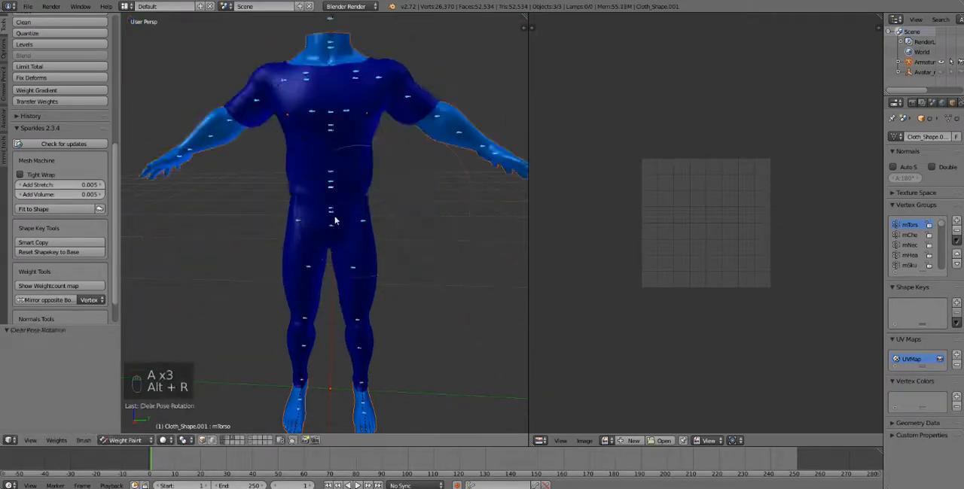
- Test-rotate the mHipRight and mHipLeft bones to check how the outfit's legs deform, and clear the rotation of all bones
{"action": "right_click", "coordinate": [296, 224]}
{"action": "key", "text": "r"}
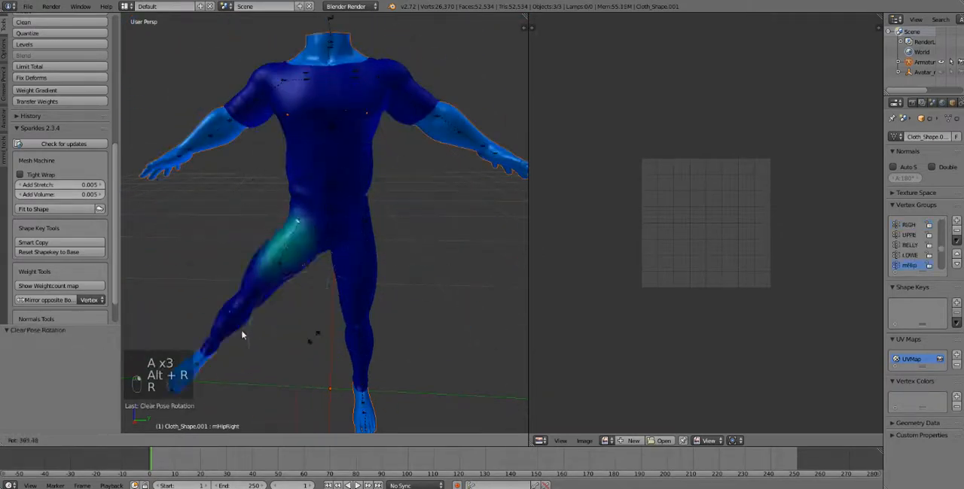
{"action": "left_click", "coordinate": [340, 276]}
{"action": "right_click", "coordinate": [368, 227]}
{"action": "key", "text": "r"}
{"action": "key", "text": "r"}
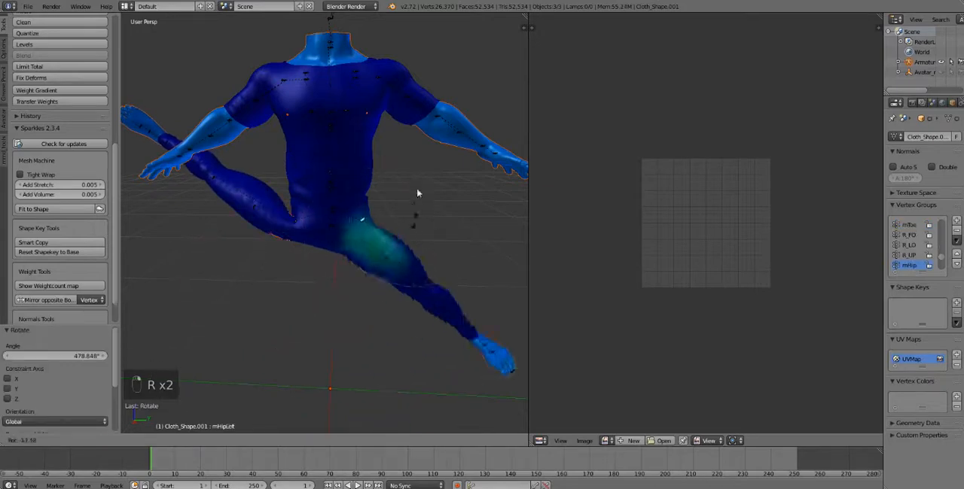
{"action": "left_click", "coordinate": [423, 281]}
{"action": "key", "text": "a"}
{"action": "key", "text": "a"}
{"action": "key", "text": "a"}
{"action": "key", "text": "alt+r"}
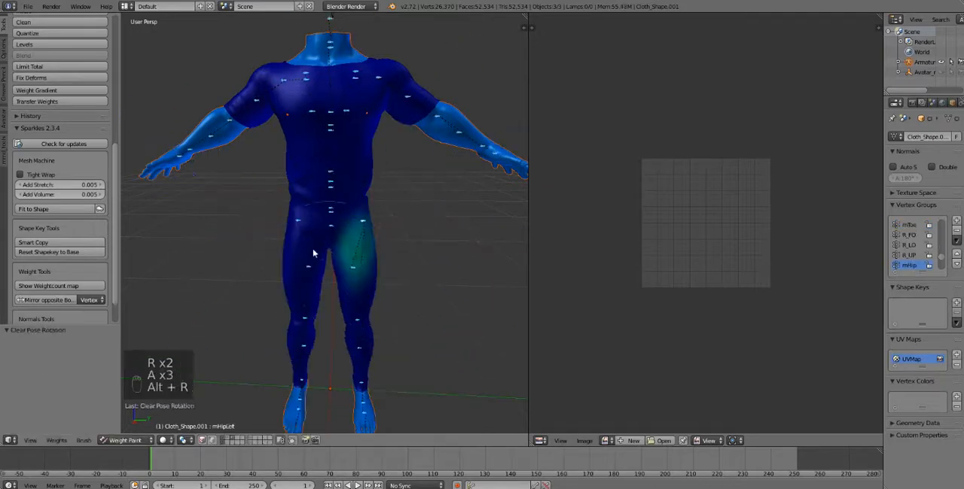
- Examine the outfit's weight painting for the RIGHT_PEC and LOWER_BACK bones
{"action": "right_click", "coordinate": [309, 114]}
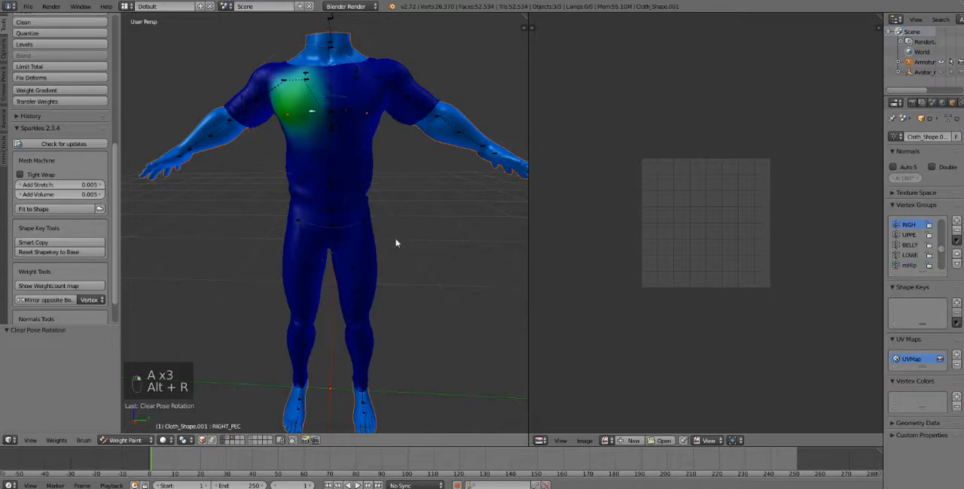
{"action": "right_click", "coordinate": [326, 182]}
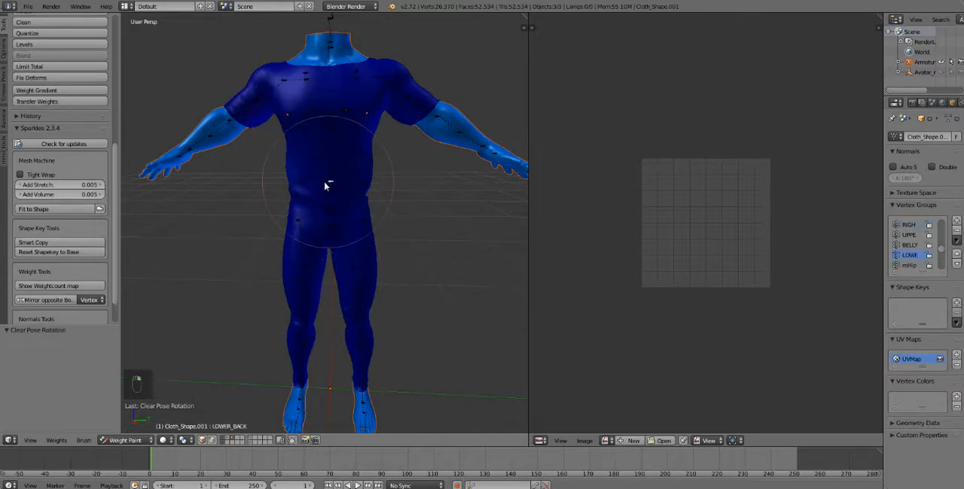
{"action": "right_click", "coordinate": [329, 213]}
{"action": "right_click", "coordinate": [321, 235]}
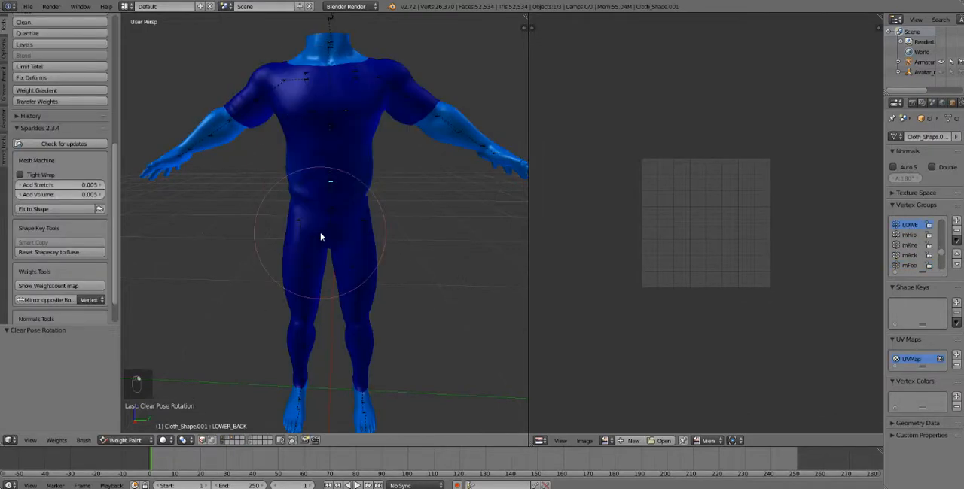
- Recheck the mHipRight weights with a test rotation, clear all bone rotations, and briefly try rotating the whole skeleton
{"action": "right_click", "coordinate": [304, 226]}
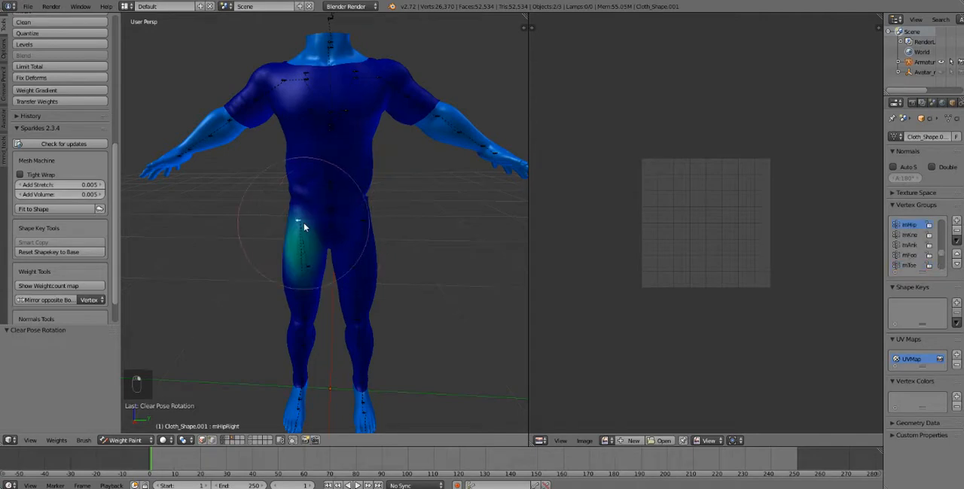
{"action": "key", "text": "r"}
{"action": "left_click", "coordinate": [260, 251]}
{"action": "key", "text": "a"}
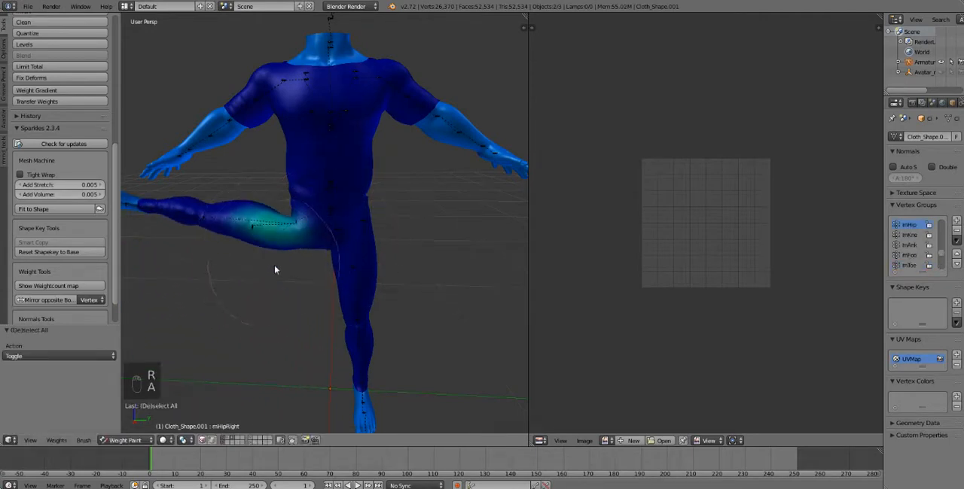
{"action": "key", "text": "a"}
{"action": "key", "text": "a"}
{"action": "key", "text": "alt+r"}
{"action": "key", "text": "r"}
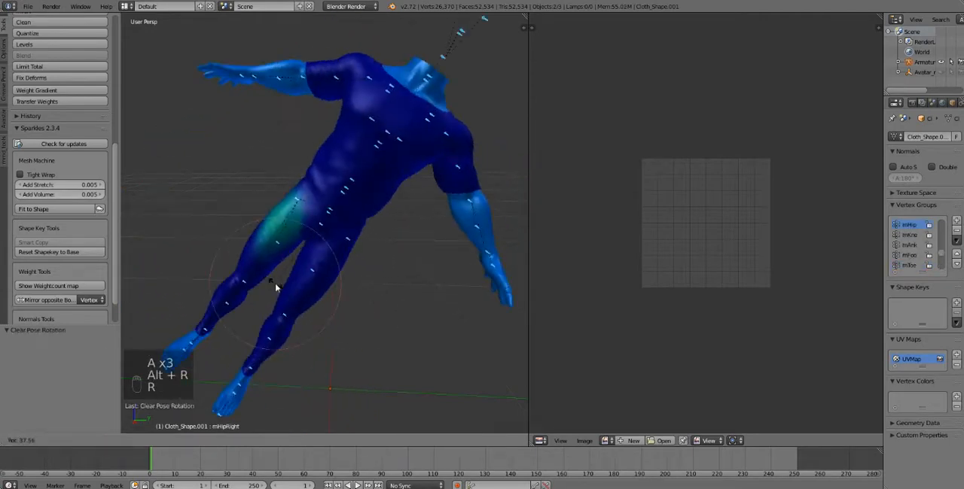
{"action": "right_click", "coordinate": [276, 288]}
- Switch the outfit from Weight Paint back to Object Mode and look over the dressed body
{"action": "left_click", "coordinate": [122, 441]}
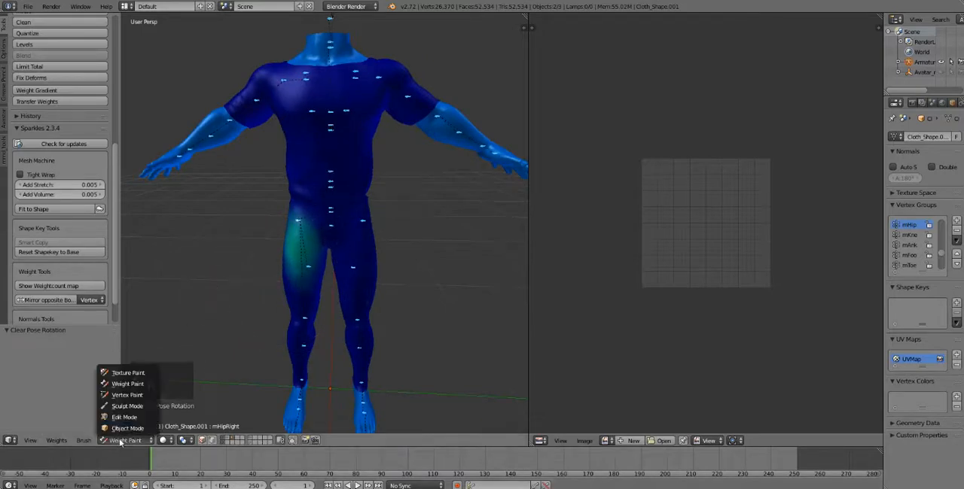
{"action": "left_click", "coordinate": [127, 429]}
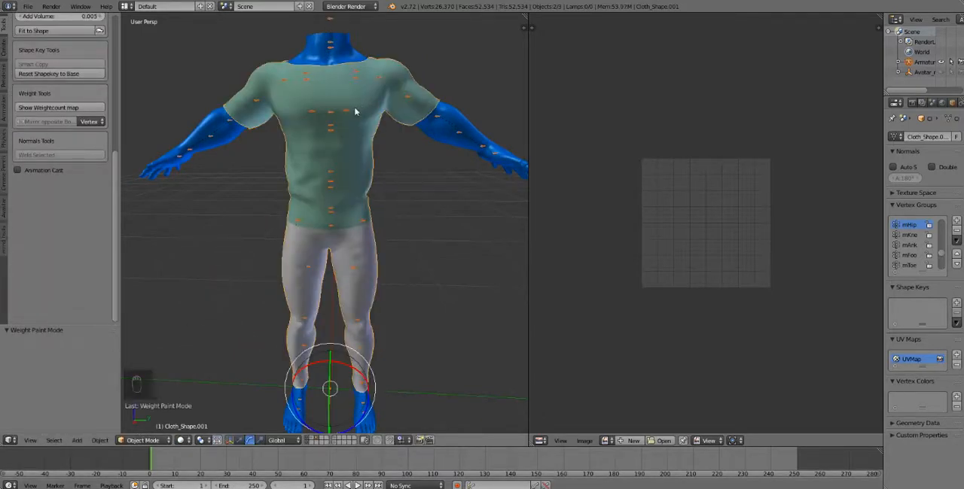
{"action": "middle_click_drag", "start_coordinate": [316, 134], "coordinate": [305, 188]}
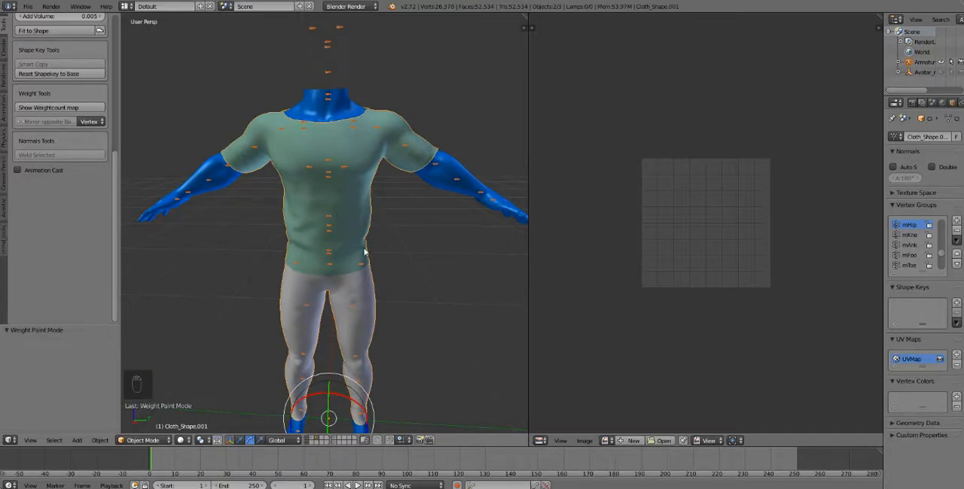
{"action": "middle_click_drag", "start_coordinate": [367, 207], "coordinate": [459, 232]}
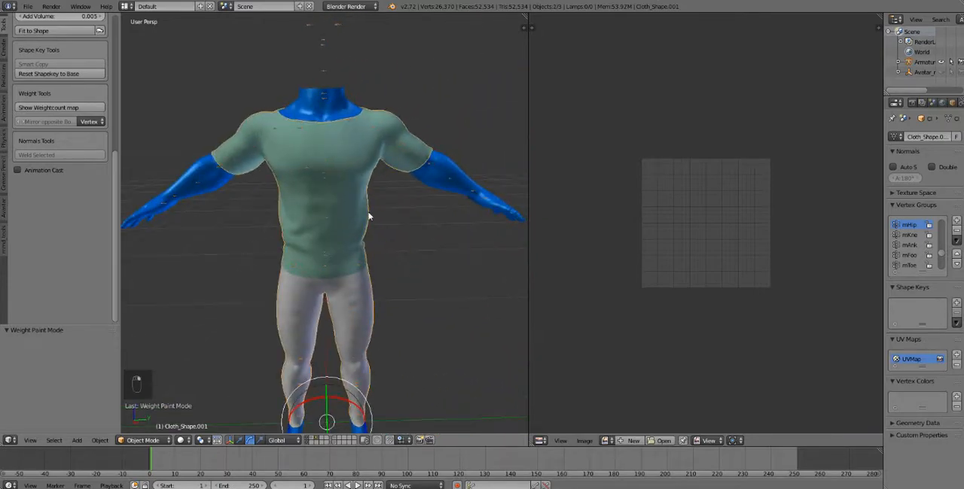
{"action": "left_click", "coordinate": [28, 6]}
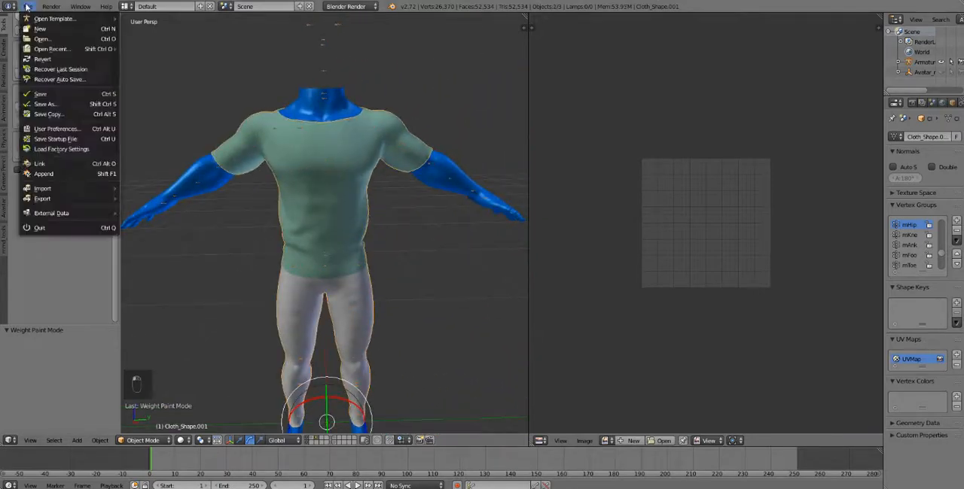
{"action": "mouse_move", "coordinate": [55, 200]}
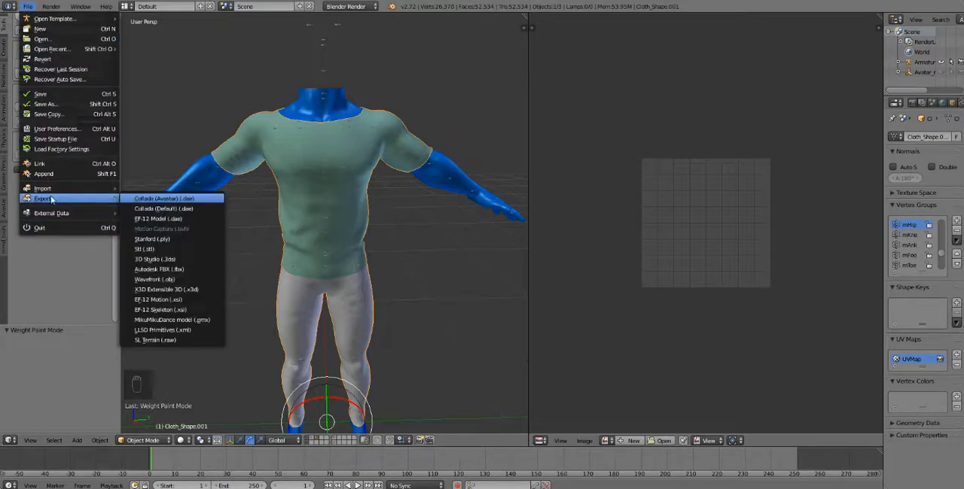
{"action": "left_click", "coordinate": [183, 212]}
{"action": "scroll", "coordinate": [36, 324], "scroll_direction": "down", "scroll_amount": 4}
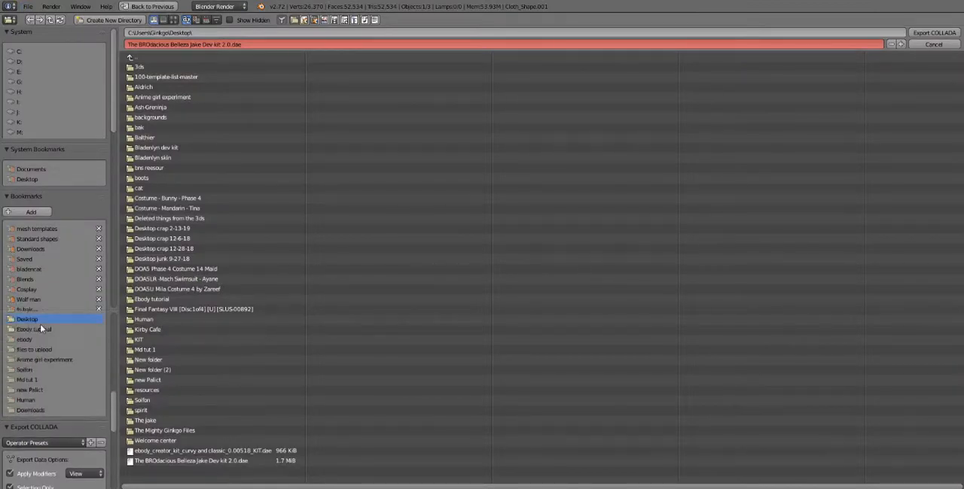
{"action": "left_click", "coordinate": [934, 44]}
- Save the scene as The BROdacious Belleza Jake Dev kit 2.0.blend in The jake folder on the desktop
{"action": "middle_click_drag", "start_coordinate": [426, 221], "coordinate": [417, 221]}
{"action": "middle_click_drag", "start_coordinate": [374, 253], "coordinate": [402, 246]}
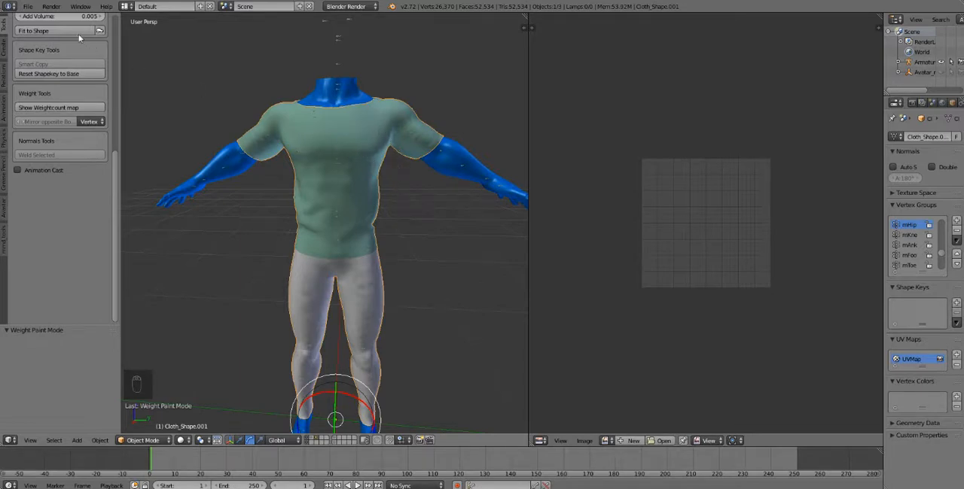
{"action": "left_click", "coordinate": [28, 7]}
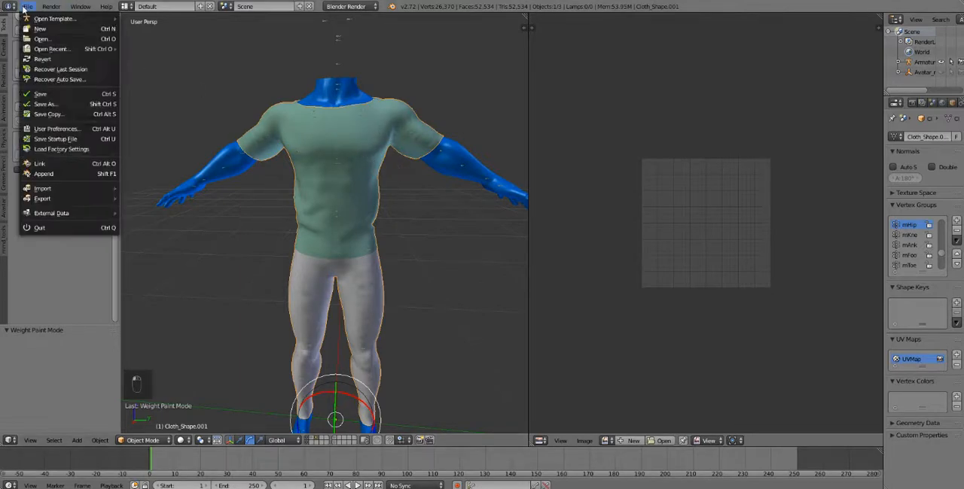
{"action": "left_click", "coordinate": [66, 106]}
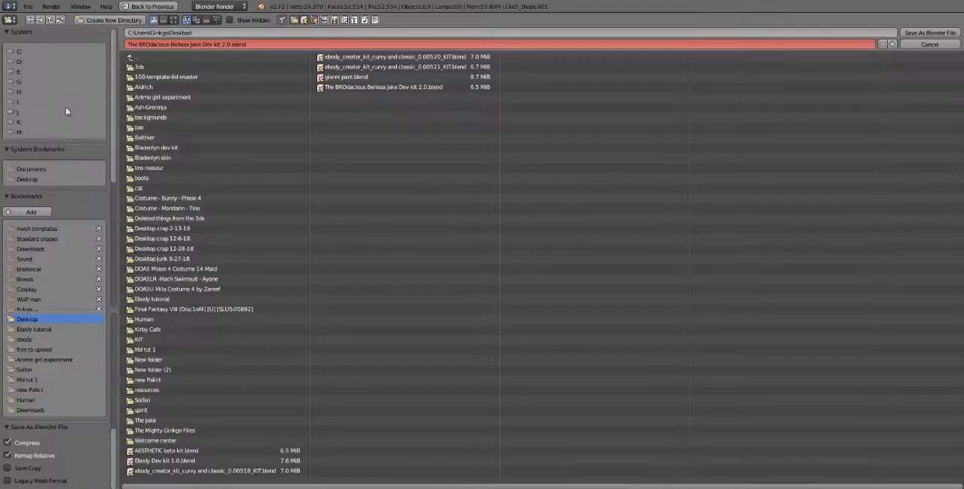
{"action": "left_click", "coordinate": [157, 420]}
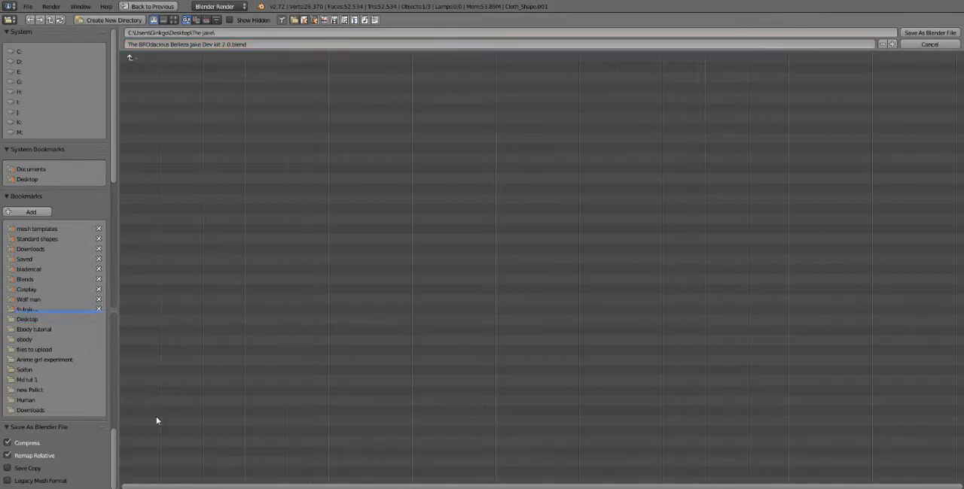
{"action": "left_click", "coordinate": [930, 34]}
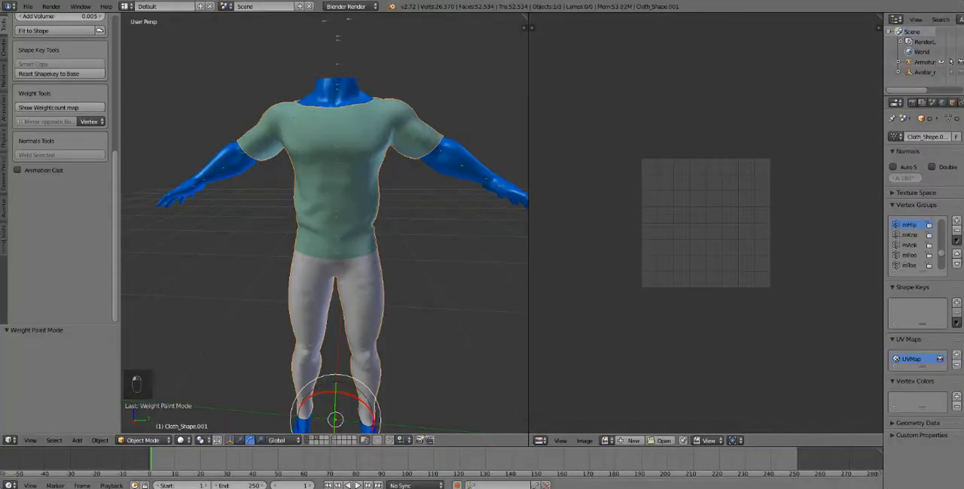
- Close Blender 2.72 and open The BROdacious Belleza Jake Dev kit 2.0.blend from The jake folder in Blender 2.79
{"action": "right_click", "coordinate": [325, 488]}
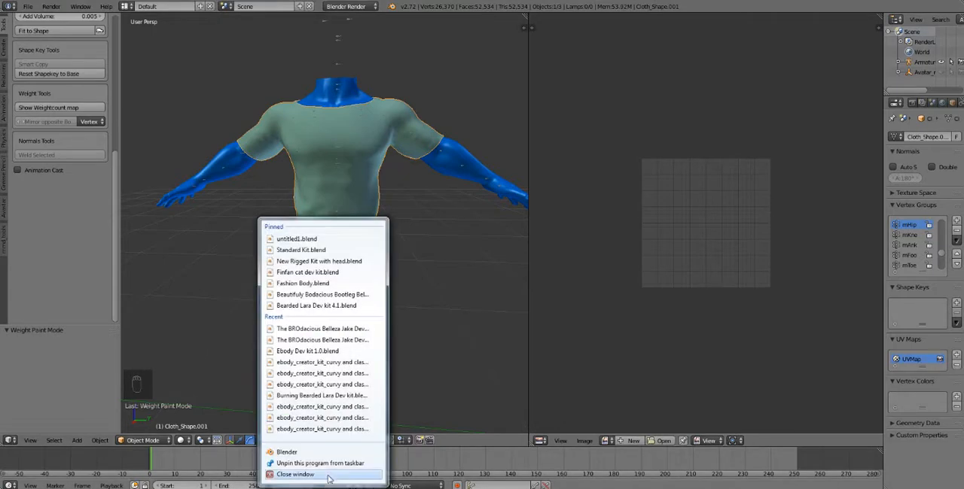
{"action": "left_click", "coordinate": [327, 476]}
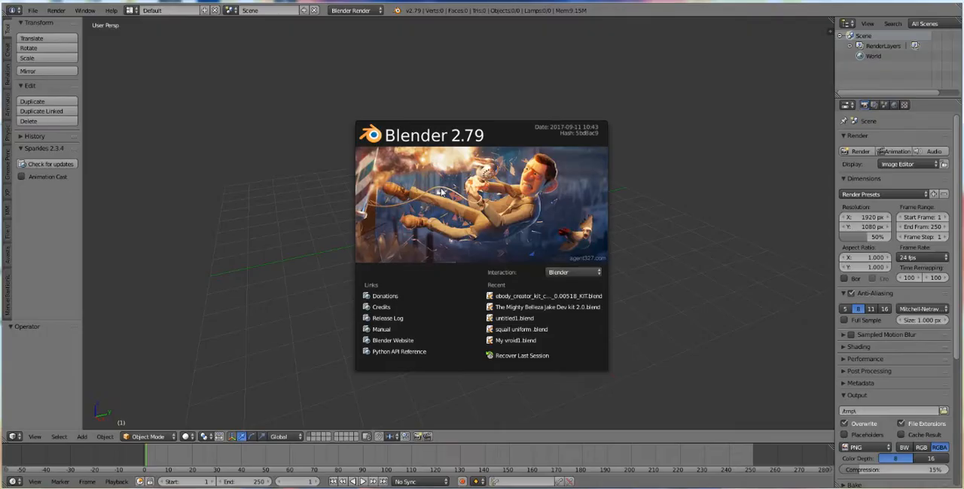
{"action": "left_click", "coordinate": [265, 172]}
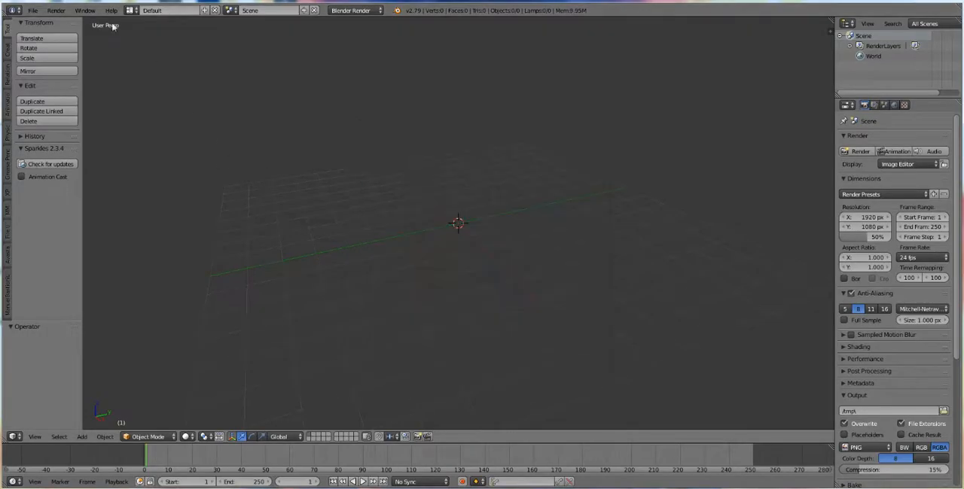
{"action": "left_click", "coordinate": [32, 11]}
{"action": "left_click", "coordinate": [45, 43]}
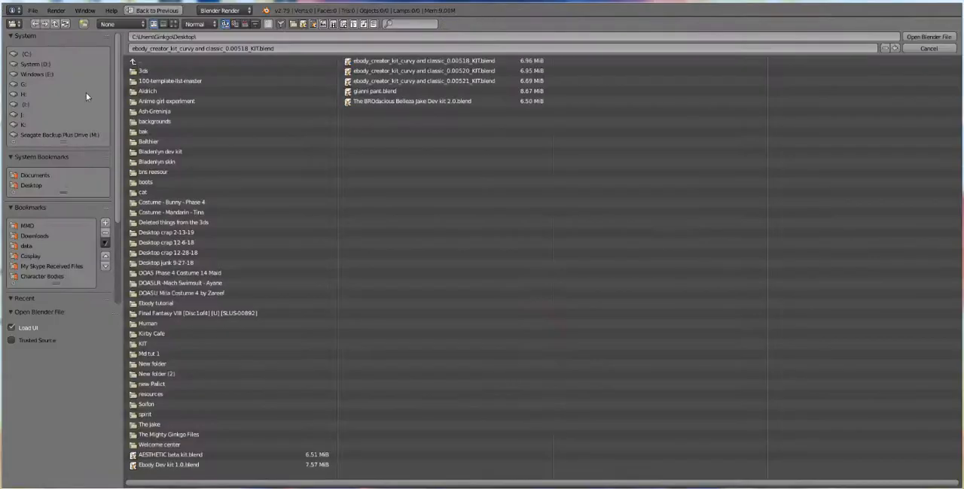
{"action": "left_click", "coordinate": [162, 425]}
{"action": "double_click", "coordinate": [192, 70]}
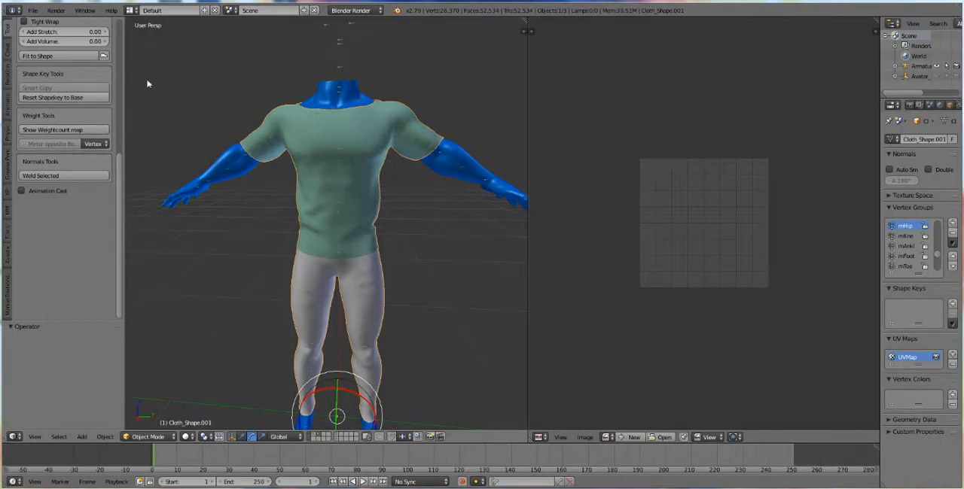
- Export the outfit as default Collada The BROdacious Belleza Jake Dev kit 2.0.dae into The jake folder, using the Sl+Open Sim Rigged preset
{"action": "left_click", "coordinate": [32, 10]}
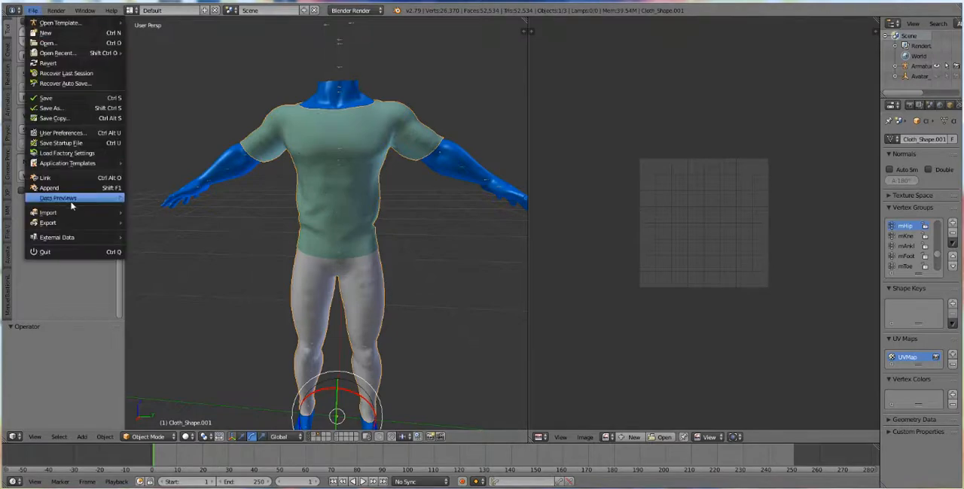
{"action": "mouse_move", "coordinate": [67, 224]}
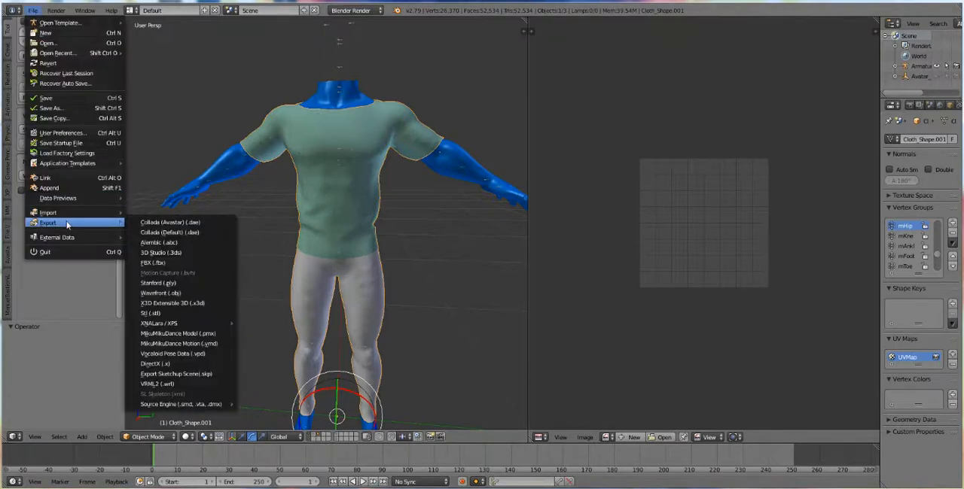
{"action": "left_click", "coordinate": [195, 236]}
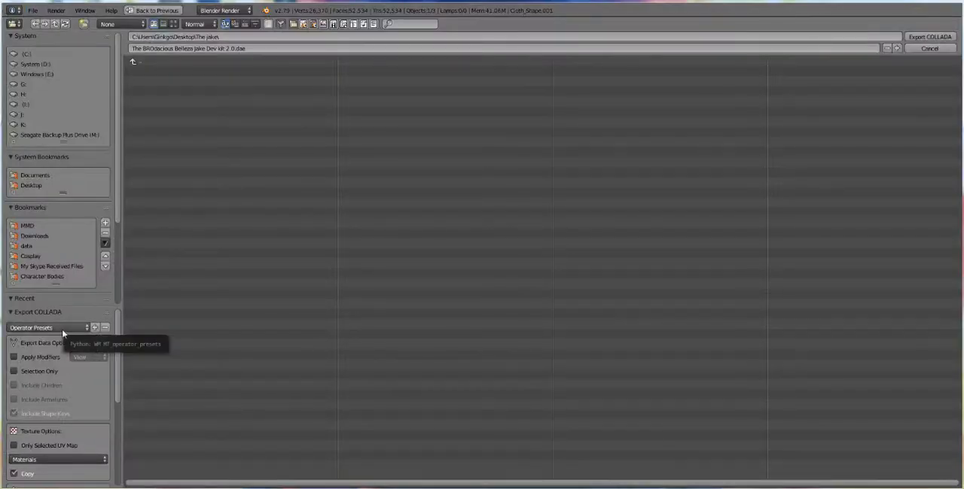
{"action": "left_click", "coordinate": [62, 330]}
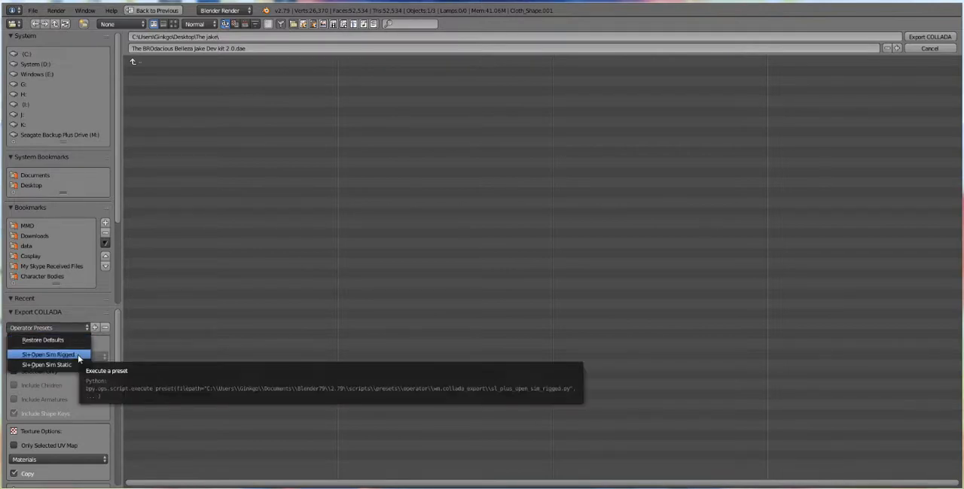
{"action": "left_click", "coordinate": [78, 355]}
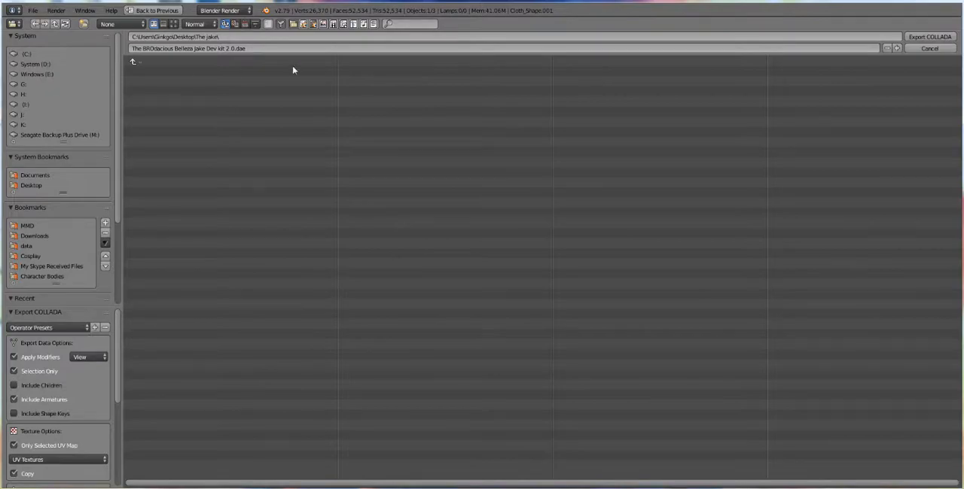
{"action": "left_click", "coordinate": [929, 36]}
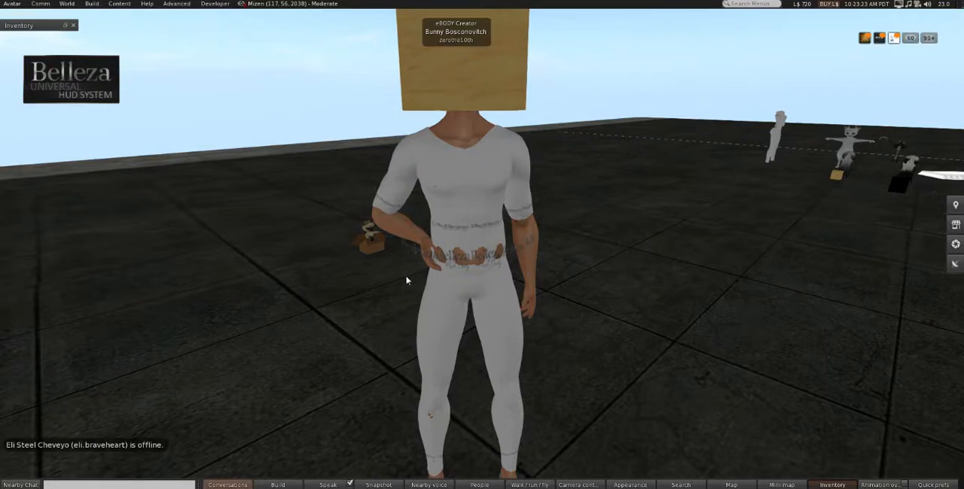
- Switch to the Second Life viewer and detach the worn white leg garment from the avatar
{"action": "right_click", "coordinate": [498, 82]}
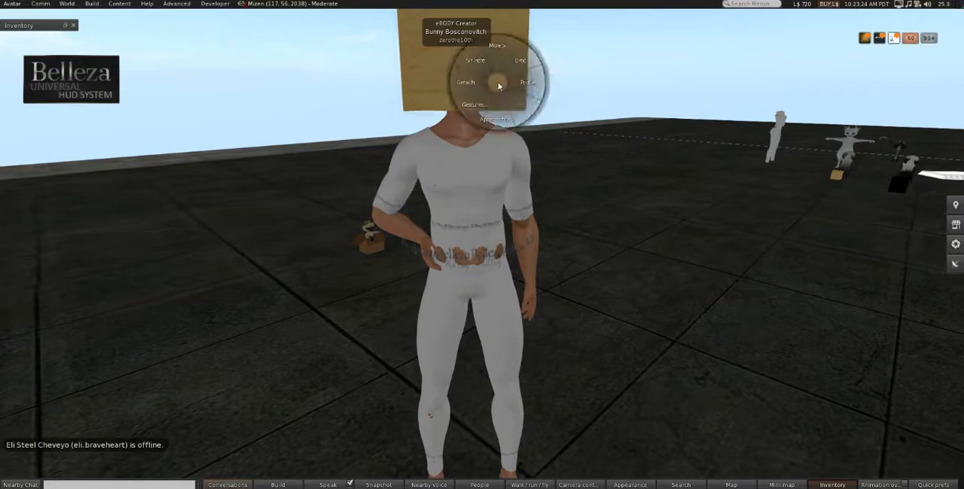
{"action": "left_click", "coordinate": [299, 161]}
{"action": "right_click", "coordinate": [496, 186]}
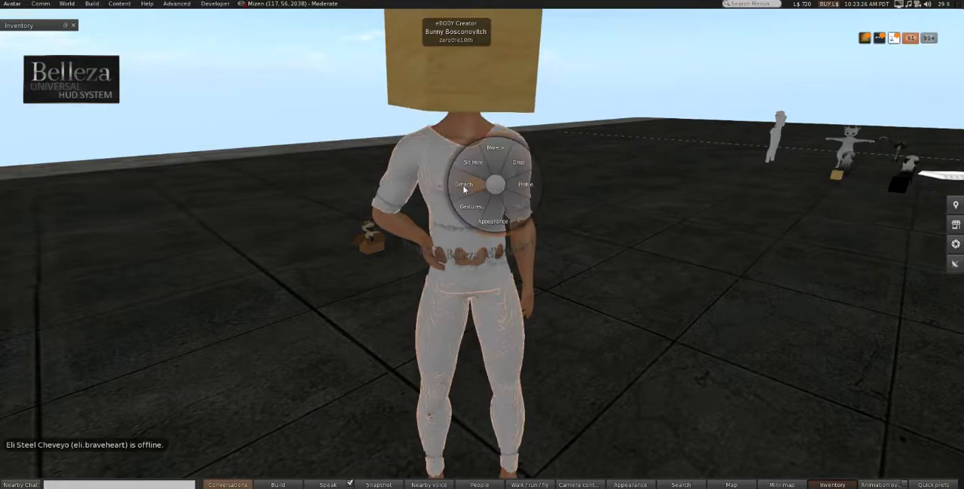
{"action": "left_click", "coordinate": [465, 189]}
- Load The BROdacious Belleza Jake Dev kit 2.0.dae from The jake folder into the mesh model uploader
{"action": "left_click", "coordinate": [90, 4]}
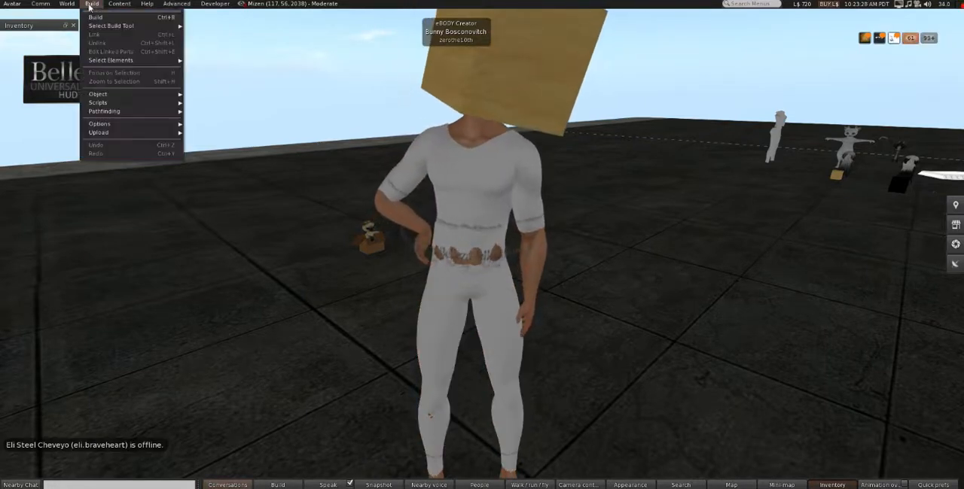
{"action": "mouse_move", "coordinate": [128, 133]}
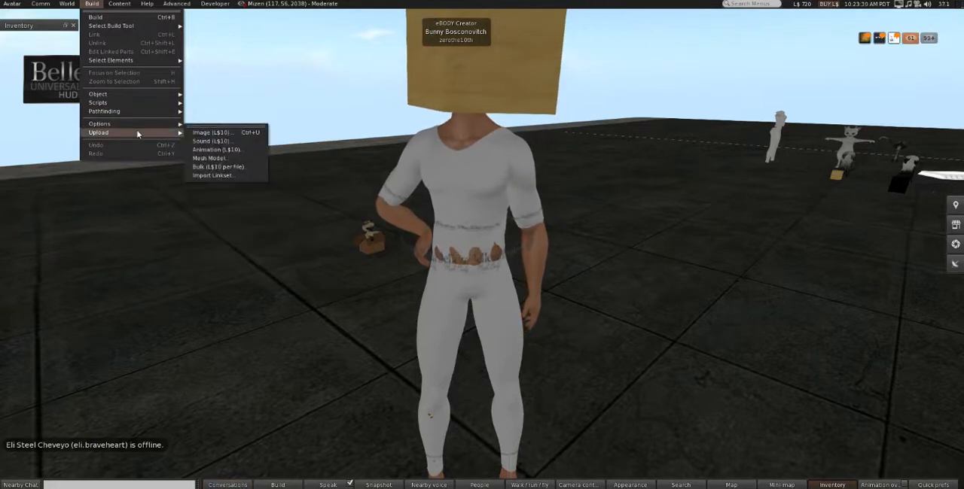
{"action": "left_click", "coordinate": [219, 160]}
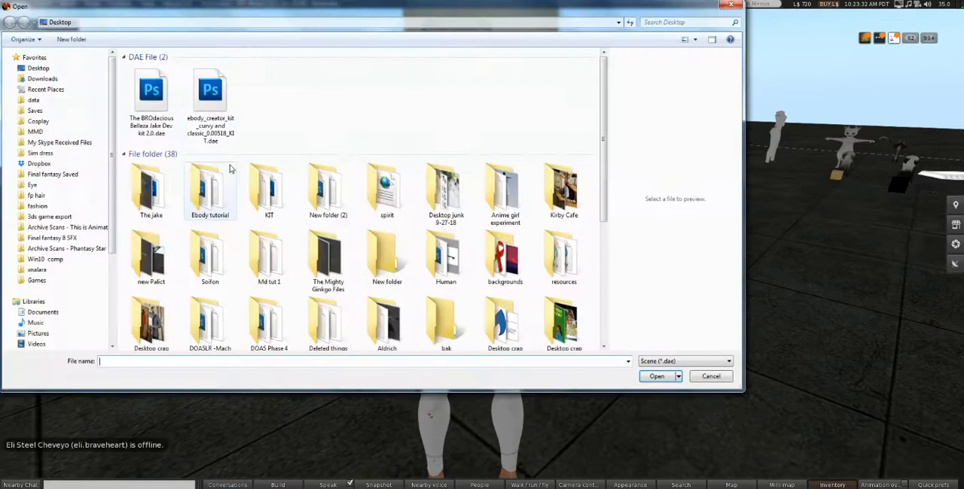
{"action": "double_click", "coordinate": [151, 189]}
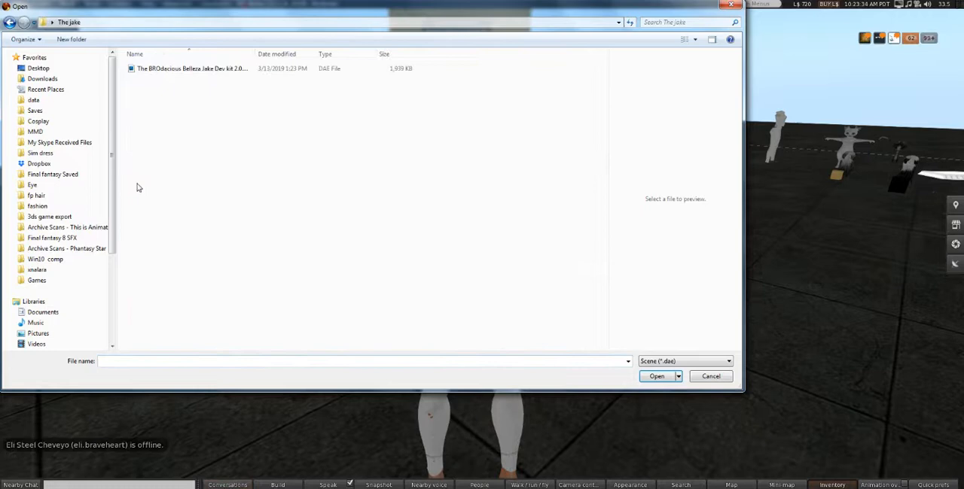
{"action": "double_click", "coordinate": [191, 69]}
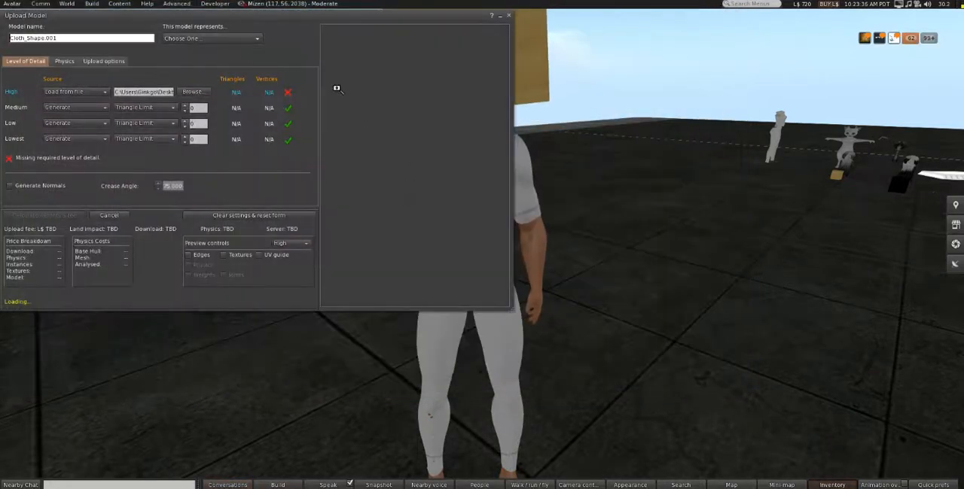
- Include skin weight in the upload options, check the preview, and calculate the model's weights and fee
{"action": "left_click_drag", "start_coordinate": [279, 17], "coordinate": [557, 53]}
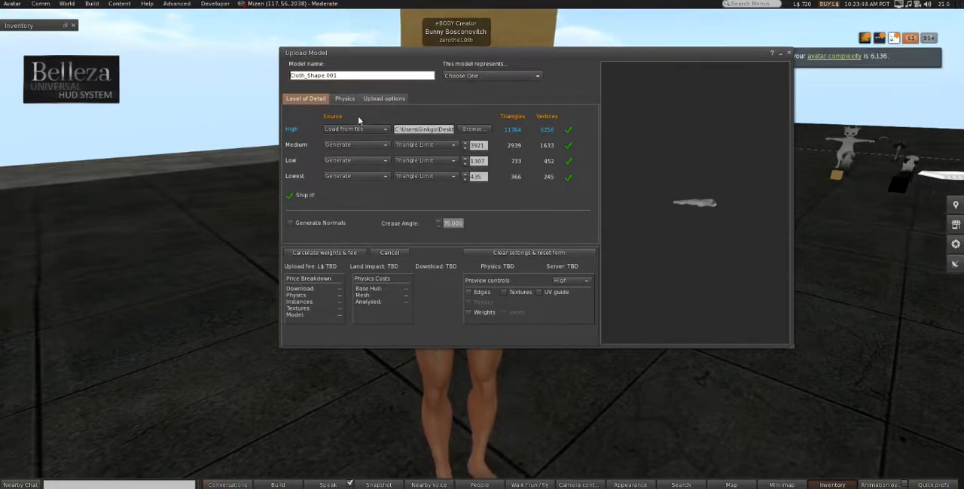
{"action": "left_click", "coordinate": [382, 99]}
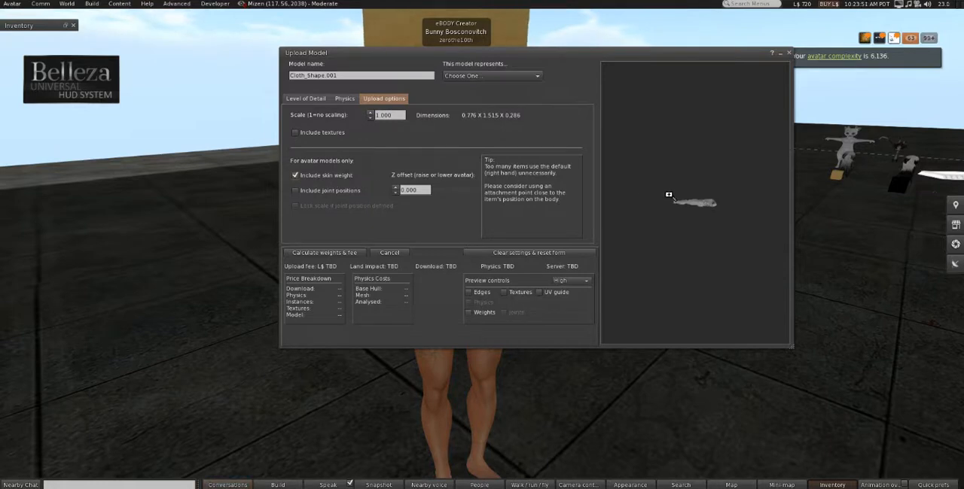
{"action": "left_click_drag", "start_coordinate": [670, 195], "coordinate": [696, 196]}
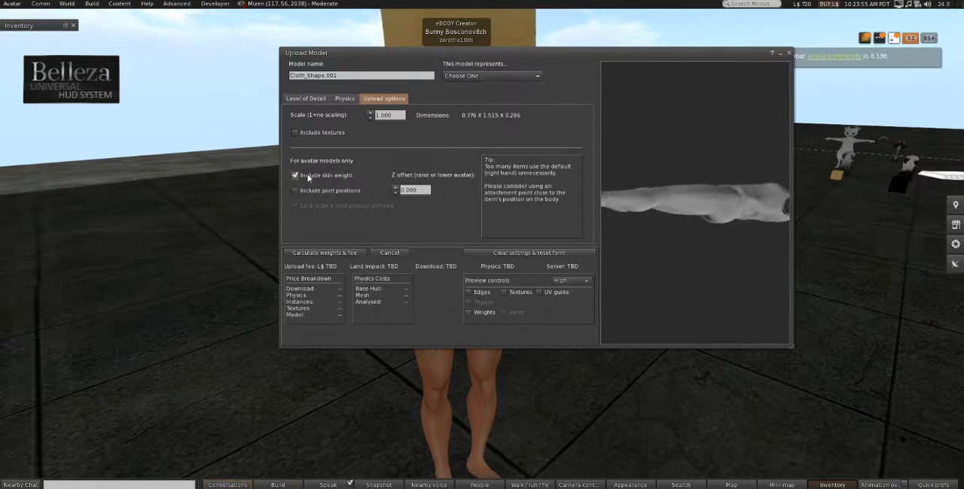
{"action": "left_click", "coordinate": [304, 99]}
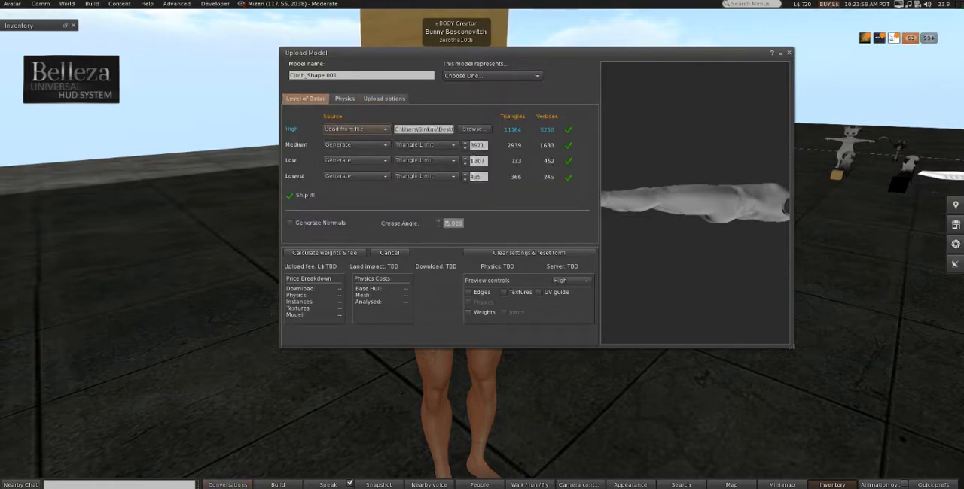
{"action": "left_click_drag", "start_coordinate": [418, 54], "coordinate": [211, 27]}
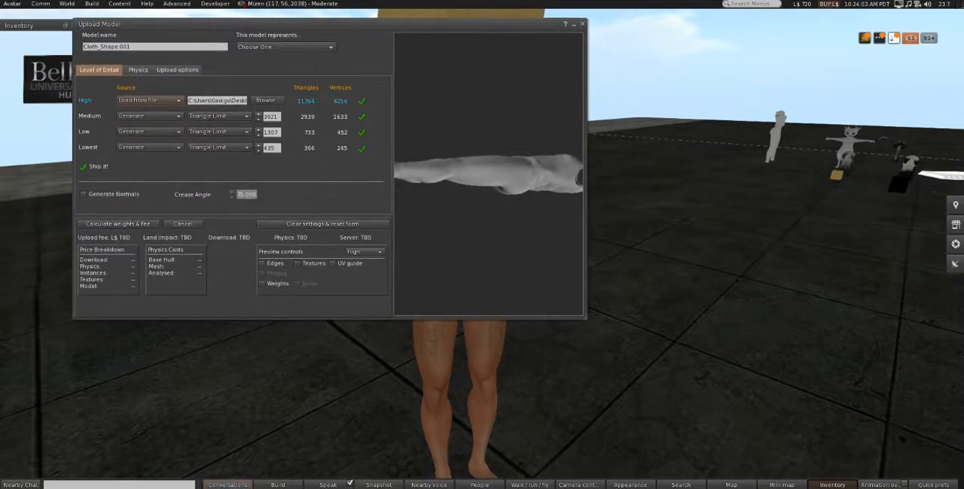
{"action": "scroll", "coordinate": [482, 174], "scroll_direction": "down", "scroll_amount": 4}
{"action": "scroll", "coordinate": [482, 174], "scroll_direction": "up", "scroll_amount": 2}
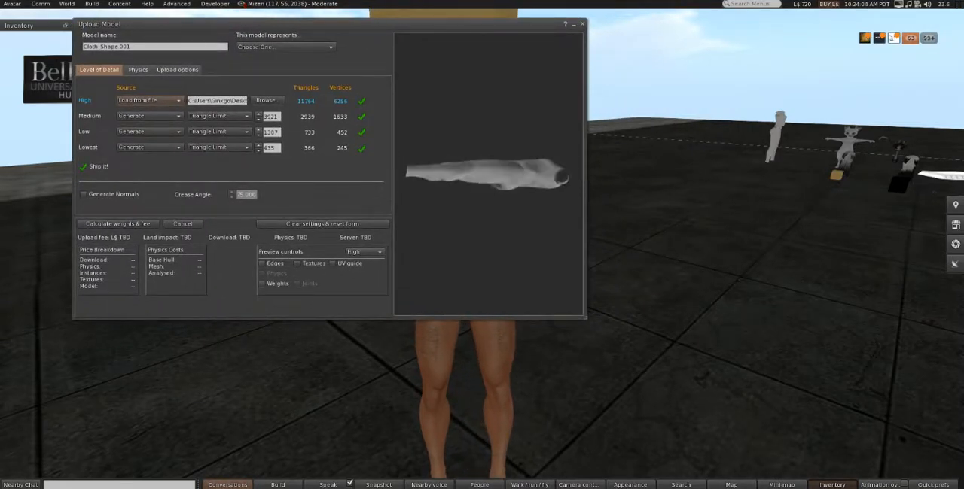
{"action": "left_click", "coordinate": [95, 225]}
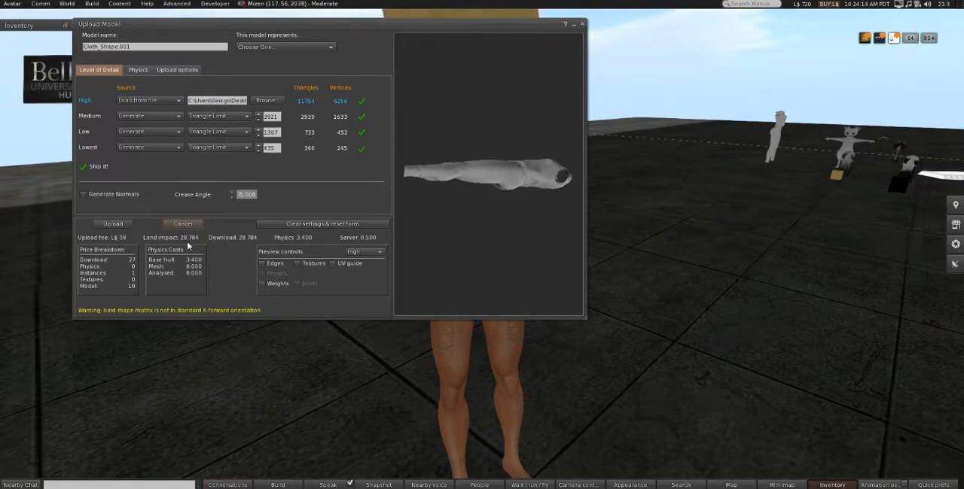
- Set the Low and Lowest triangle limits to 0, recalculate weights and fee, and cancel the upload
{"action": "left_click", "coordinate": [257, 150]}
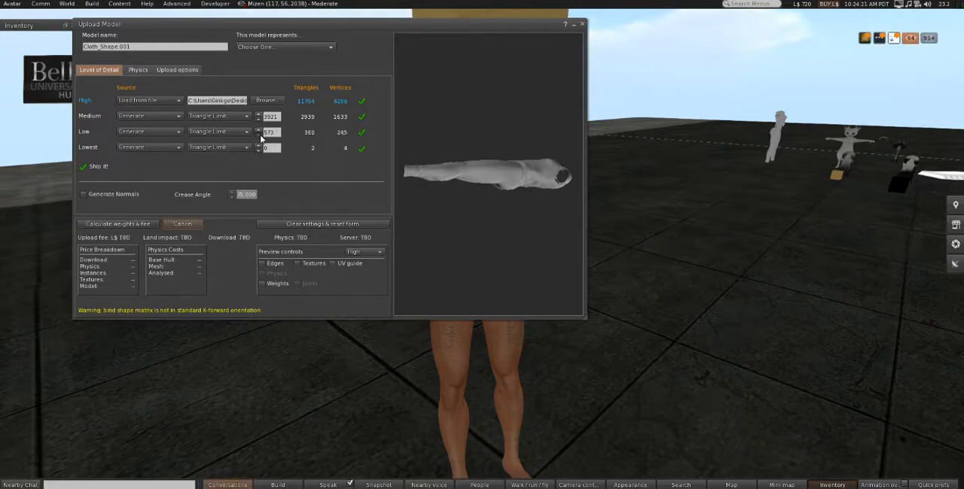
{"action": "left_click", "coordinate": [108, 225]}
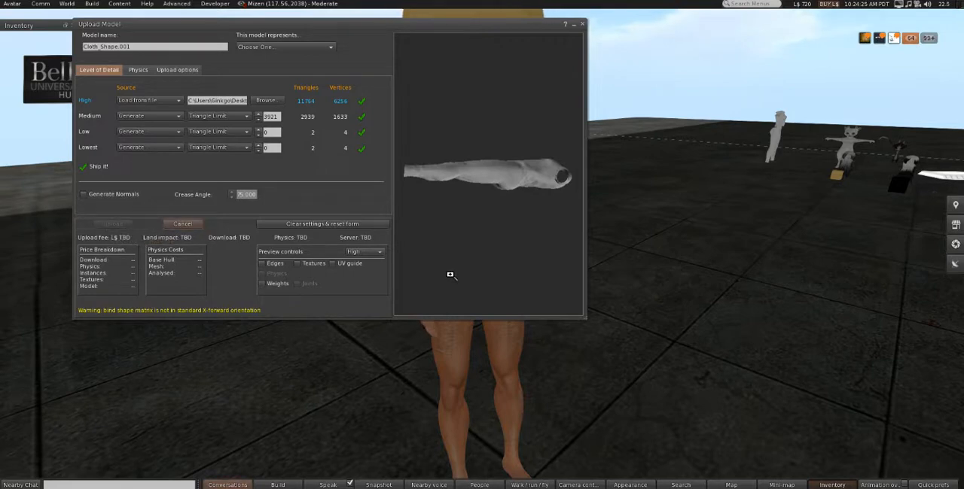
{"action": "left_click_drag", "start_coordinate": [449, 197], "coordinate": [568, 198]}
{"action": "left_click", "coordinate": [183, 225]}
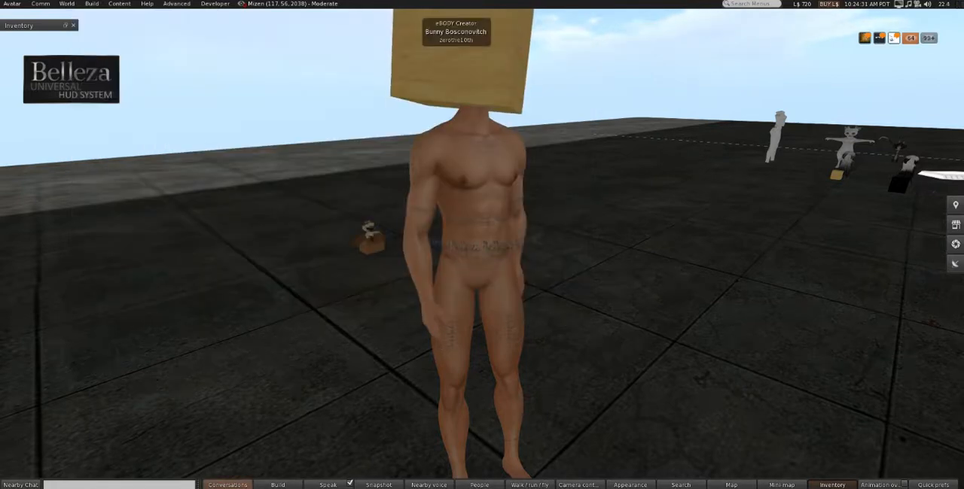
{"action": "left_click", "coordinate": [91, 4]}
{"action": "mouse_move", "coordinate": [98, 94]}
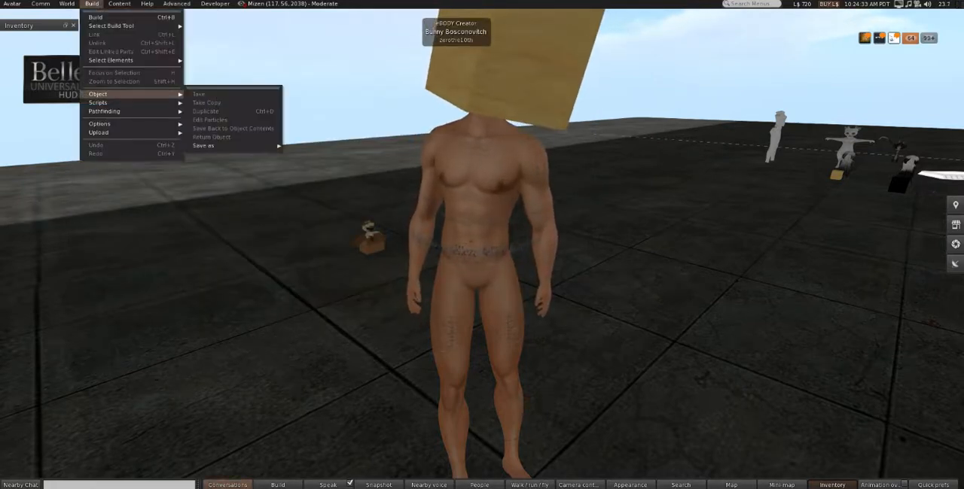
{"action": "key", "text": "Escape"}
{"action": "key", "text": "Escape"}
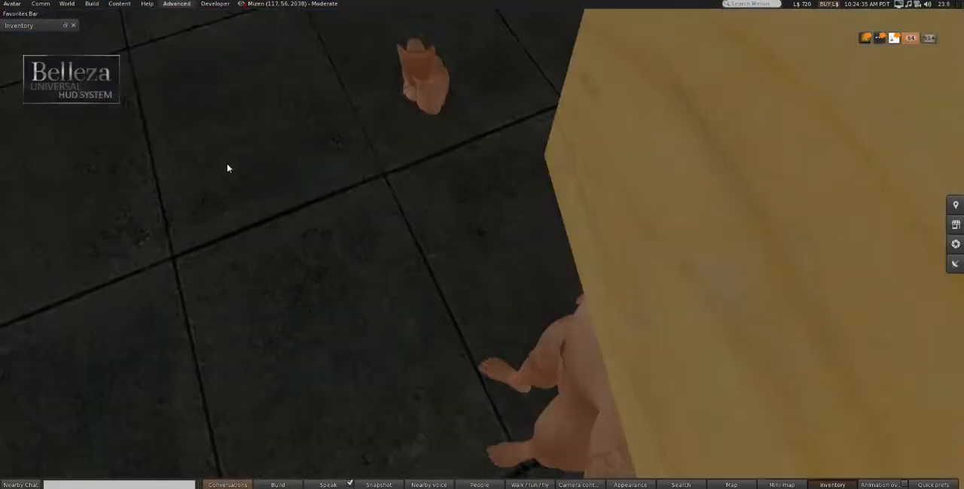
{"action": "left_click_drag", "start_coordinate": [459, 331], "coordinate": [640, 226], "text": "alt"}
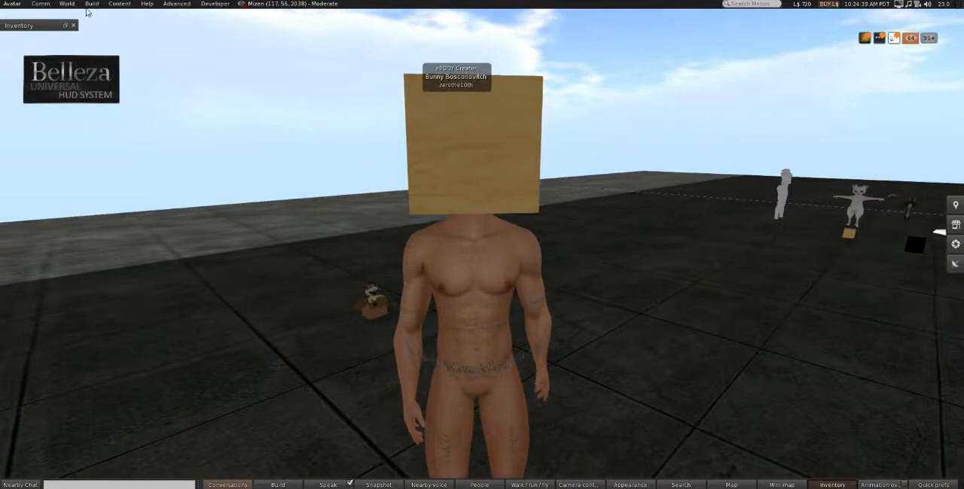
- Load The BROdacious Belleza Jake Dev kit 2.0.dae into the mesh uploader again and reduce the Low and Lowest triangle limits to the minimum
{"action": "left_click", "coordinate": [91, 4]}
{"action": "mouse_move", "coordinate": [120, 132]}
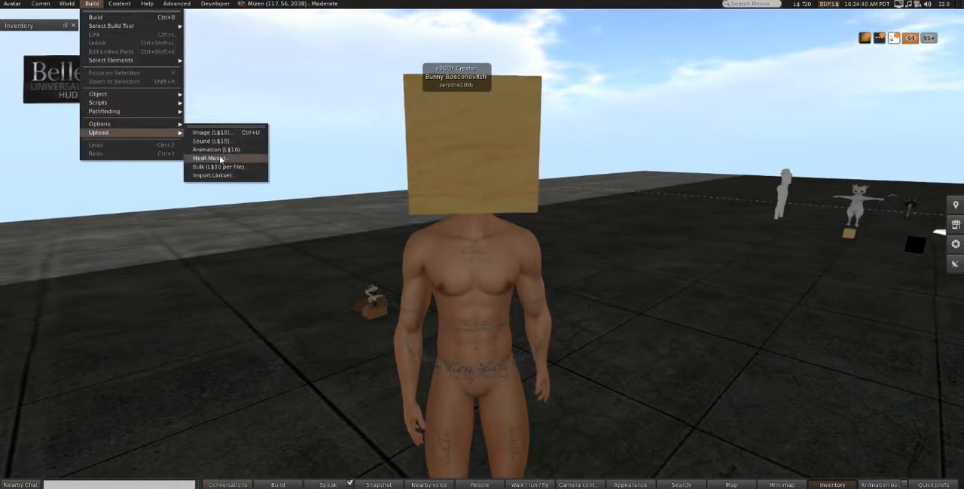
{"action": "left_click", "coordinate": [214, 158]}
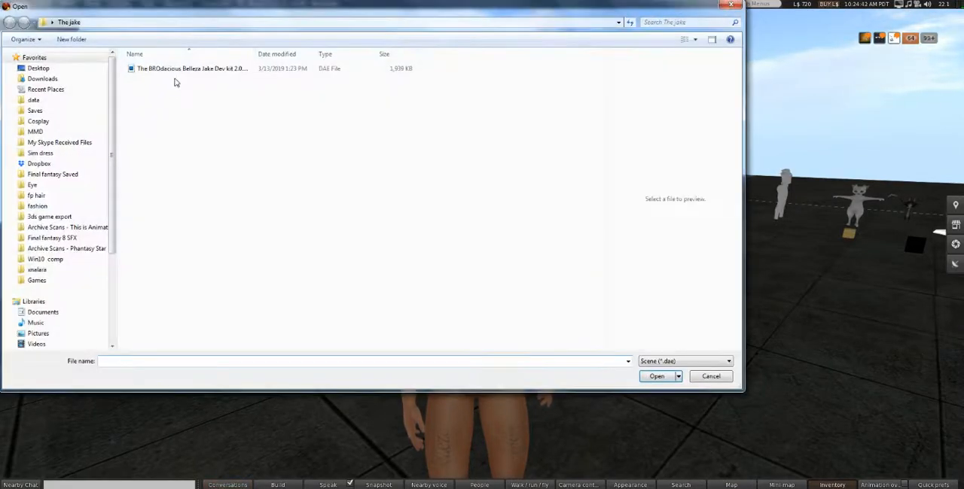
{"action": "left_click", "coordinate": [179, 71]}
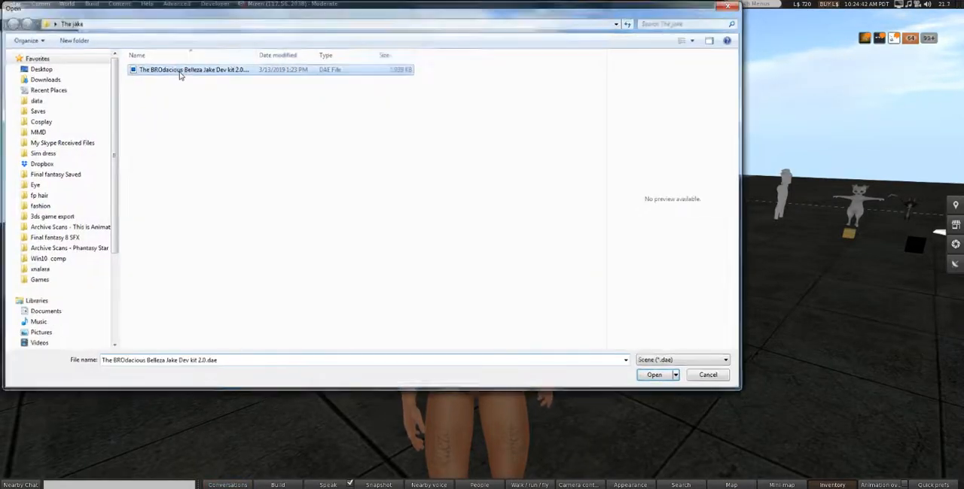
{"action": "double_click", "coordinate": [179, 71]}
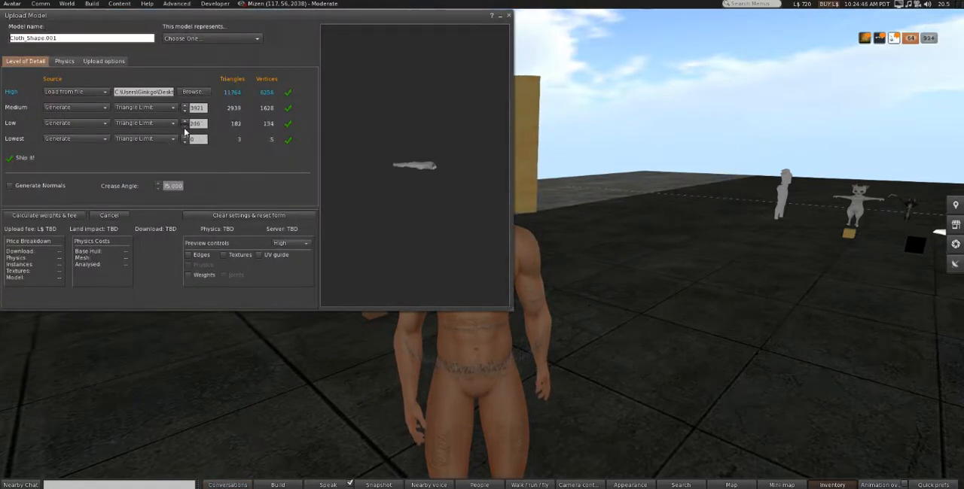
- Include skin weight, calculate weights and fee, and upload the Cloth_Shape.001 model
{"action": "left_click", "coordinate": [105, 61]}
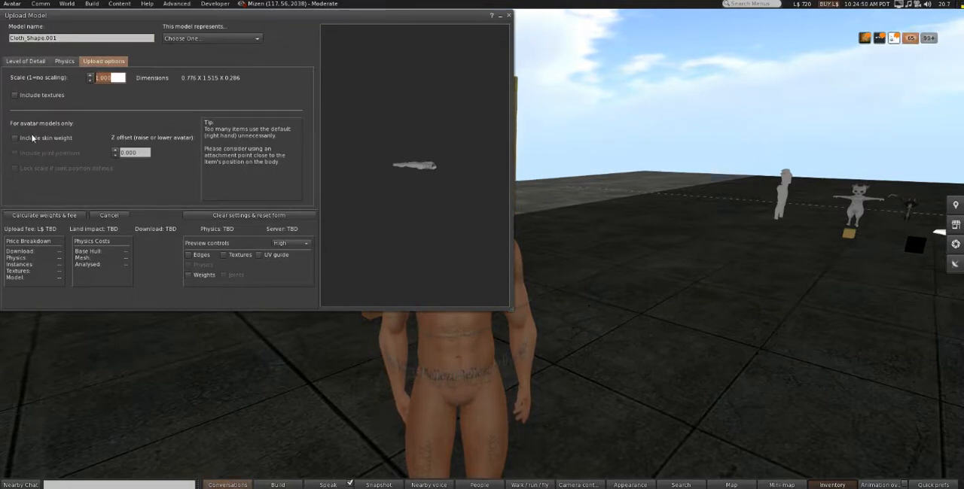
{"action": "left_click", "coordinate": [52, 216]}
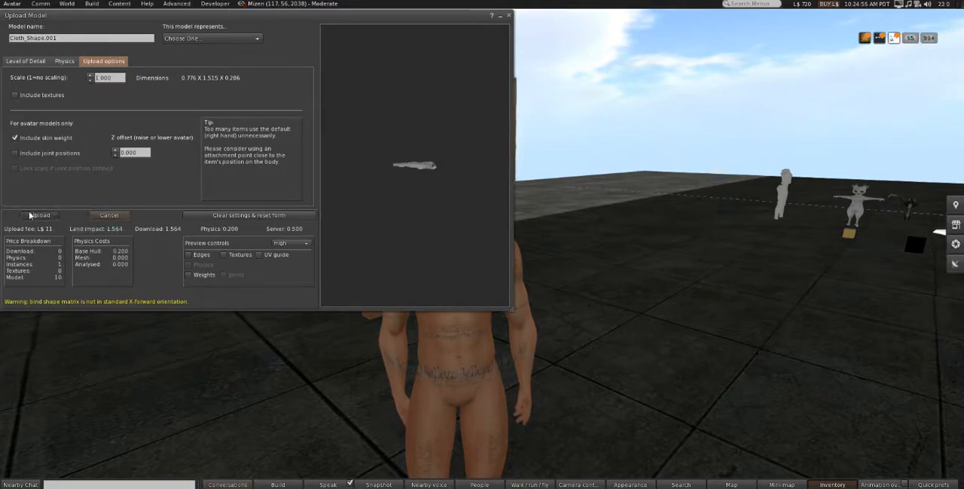
{"action": "left_click", "coordinate": [30, 216]}
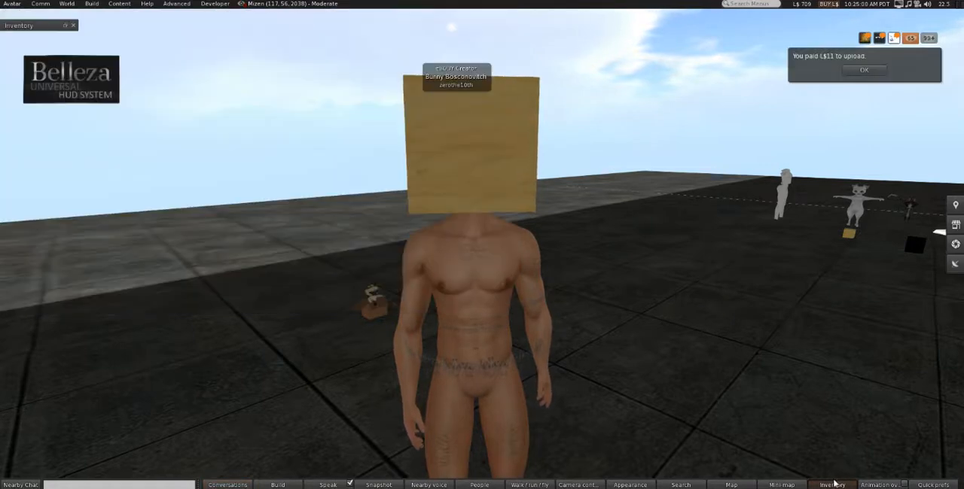
- Wear the uploaded Cloth_Shape.001 from the inventory and inspect how it fits the avatar
{"action": "left_click", "coordinate": [833, 484]}
{"action": "scroll", "coordinate": [710, 201], "scroll_direction": "up", "scroll_amount": 2}
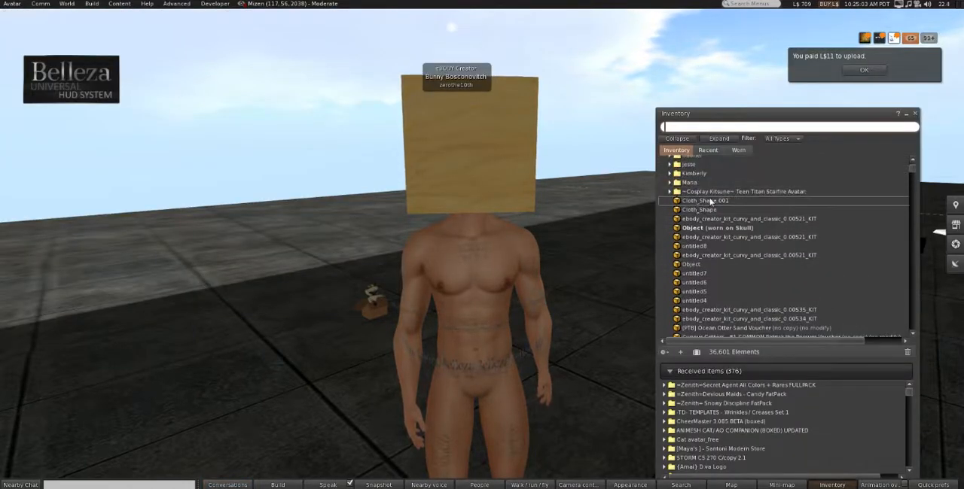
{"action": "right_click", "coordinate": [710, 201]}
{"action": "left_click", "coordinate": [746, 336]}
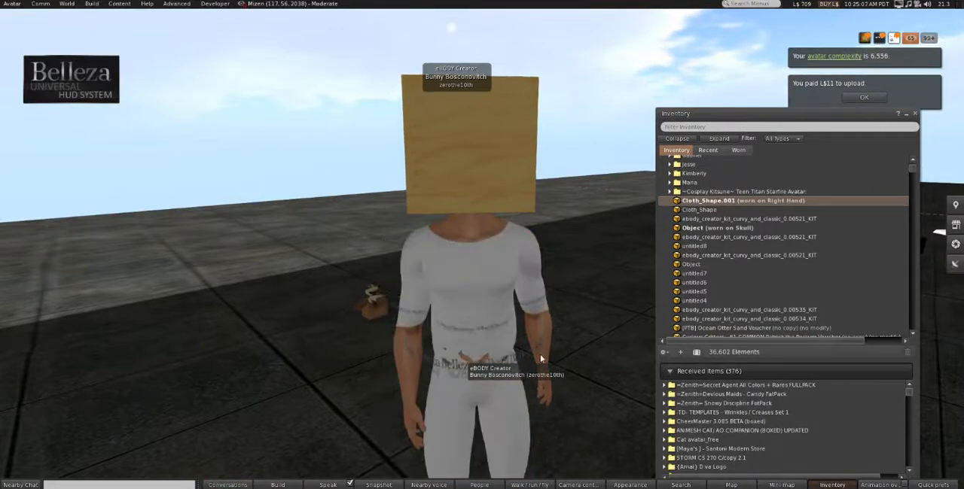
{"action": "left_click_drag", "start_coordinate": [462, 351], "coordinate": [883, 259], "text": "alt"}
{"action": "left_click_drag", "start_coordinate": [512, 360], "coordinate": [166, 387], "text": "alt"}
{"action": "left_click_drag", "start_coordinate": [523, 143], "coordinate": [482, 136], "text": "alt"}
- Open the alpha regions of the male mesh body in the Belleza HUD
{"action": "left_click", "coordinate": [73, 89]}
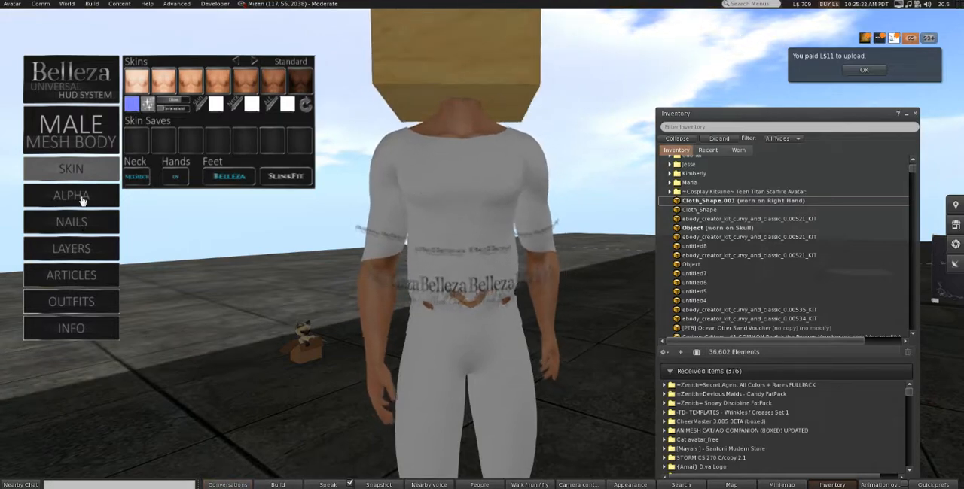
{"action": "left_click_drag", "start_coordinate": [466, 265], "coordinate": [463, 301], "text": "alt"}
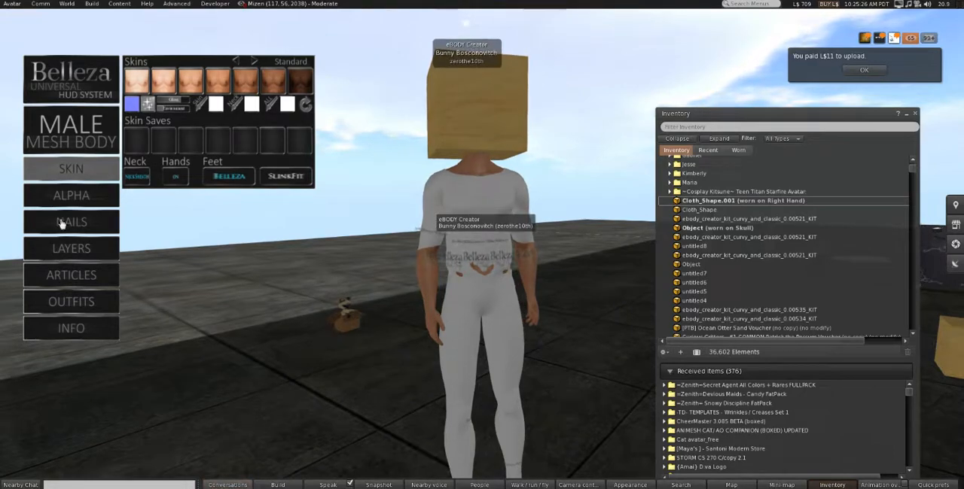
{"action": "left_click", "coordinate": [72, 195]}
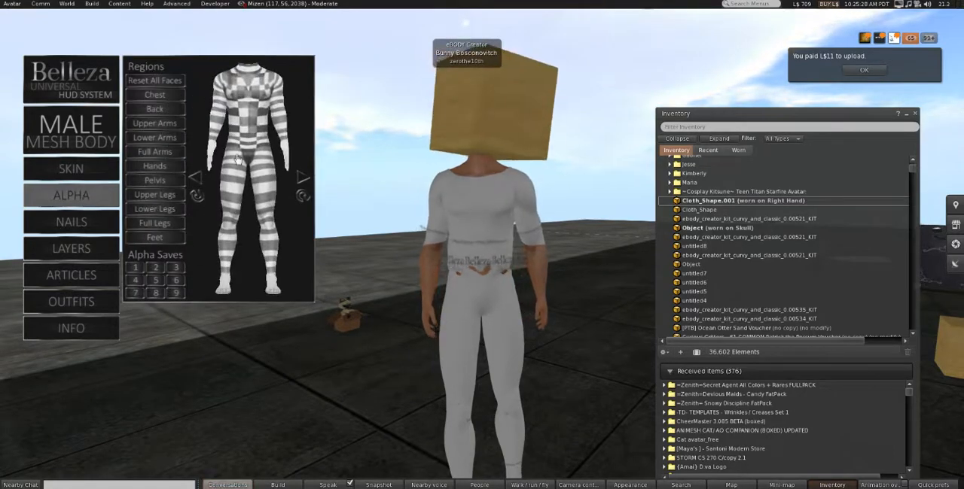
- Try hiding two lower-abdomen strips of the body, and reset all faces
{"action": "left_click", "coordinate": [245, 143]}
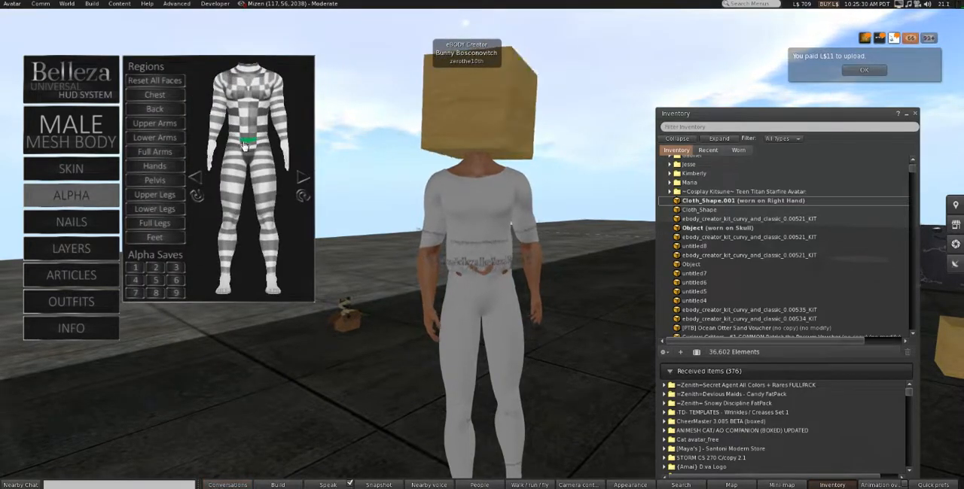
{"action": "left_click", "coordinate": [245, 148]}
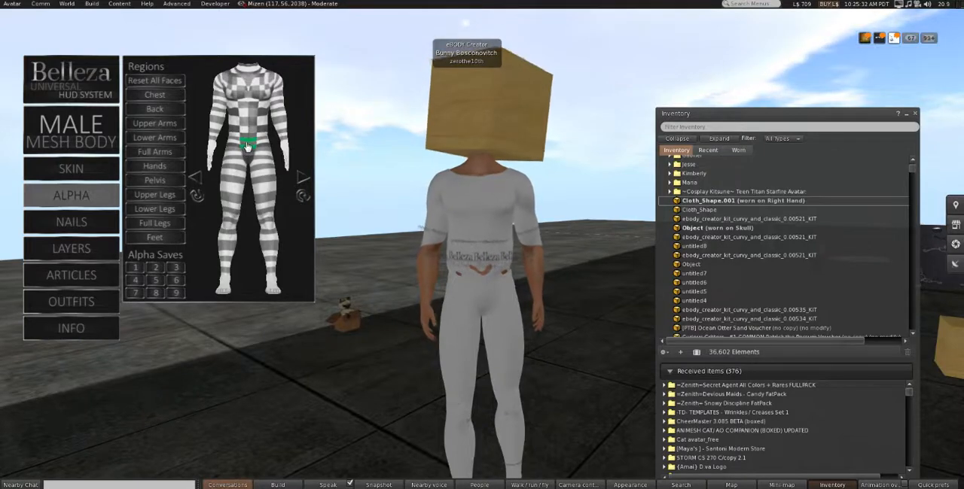
{"action": "left_click", "coordinate": [172, 84]}
- Hide the body's pelvis region and lower abdomen strips under the outfit, and try the chest and upper-leg regions before restoring them
{"action": "left_click", "coordinate": [159, 182]}
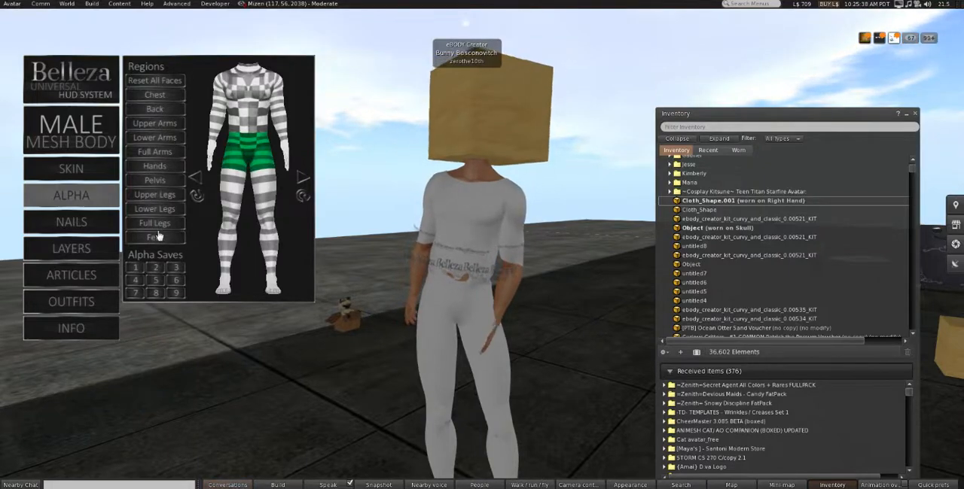
{"action": "left_click", "coordinate": [165, 101]}
{"action": "left_click", "coordinate": [165, 101]}
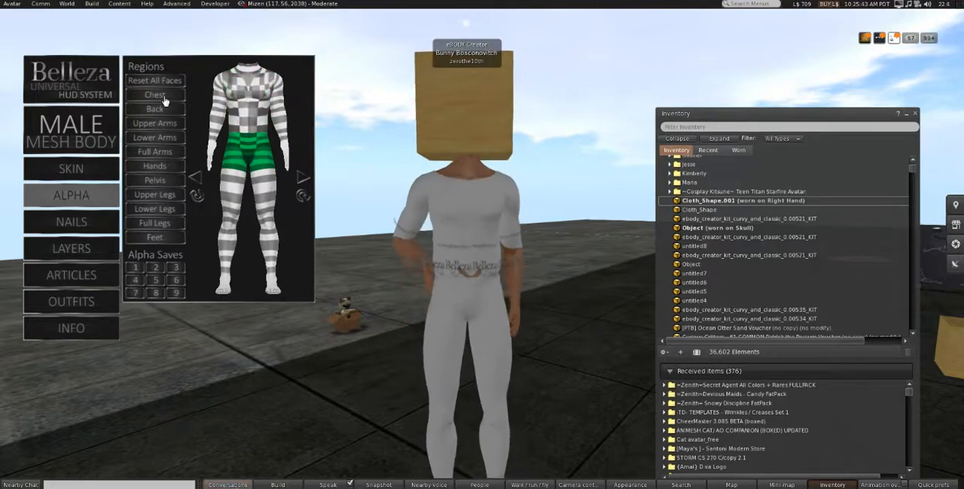
{"action": "left_click", "coordinate": [173, 199]}
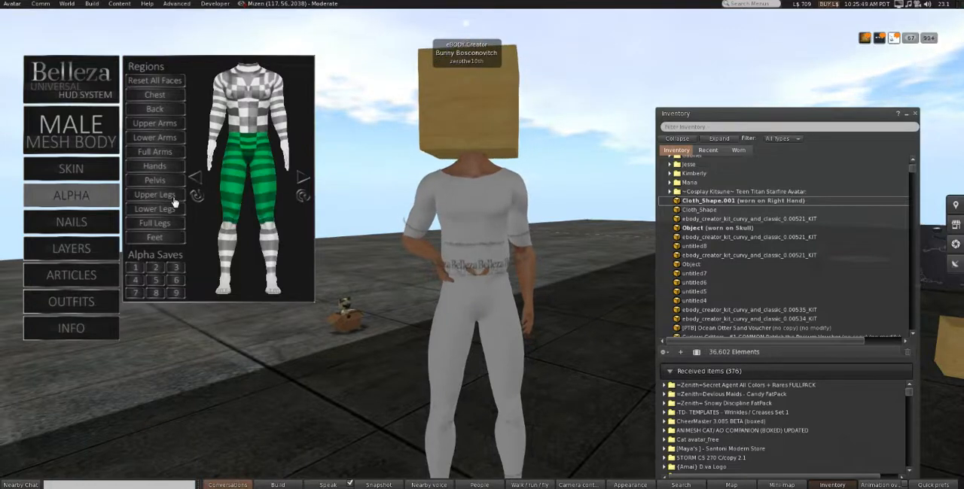
{"action": "left_click", "coordinate": [174, 201]}
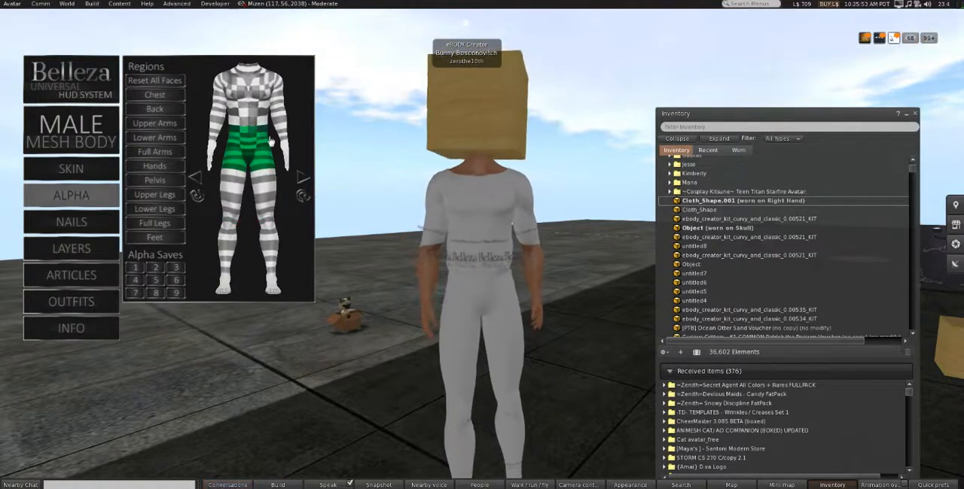
- Check the outfit from behind for skin showing through, and hide the mesh body's upper legs region
{"action": "left_click", "coordinate": [302, 179]}
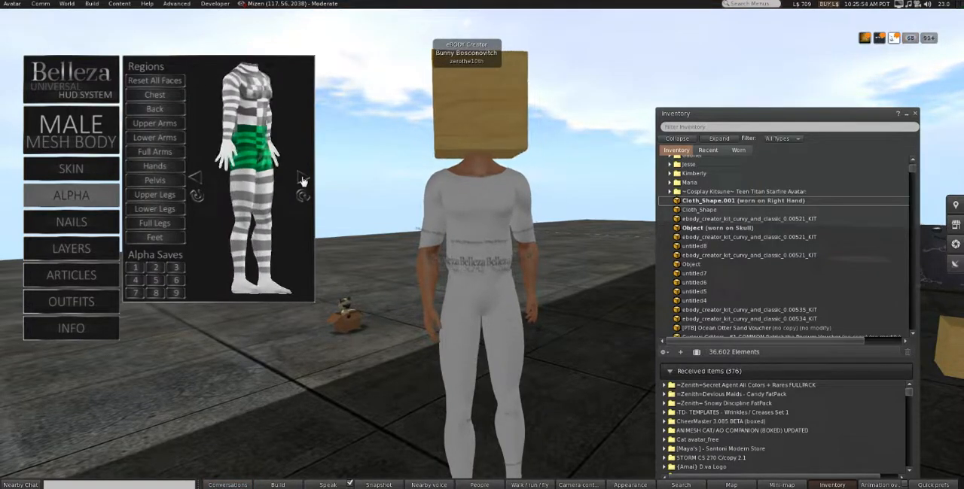
{"action": "left_click_drag", "start_coordinate": [475, 267], "coordinate": [548, 263], "text": "alt"}
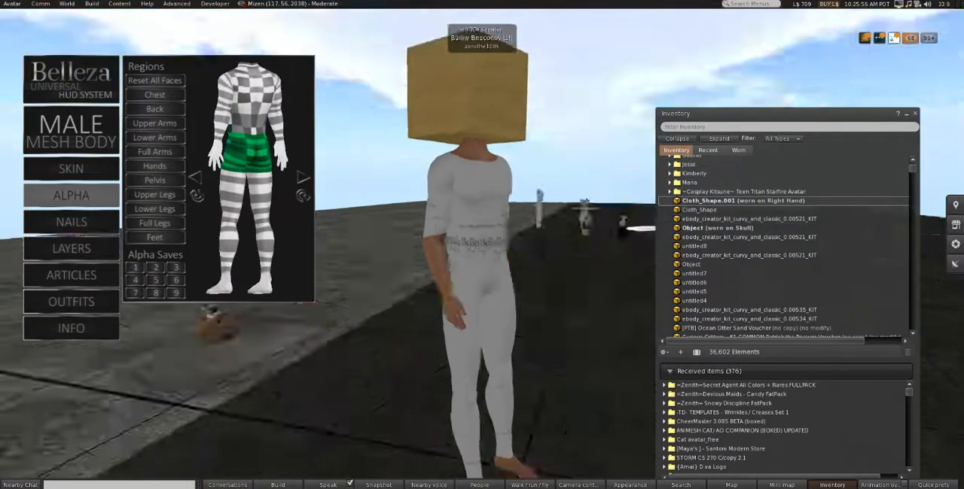
{"action": "key", "text": "Escape"}
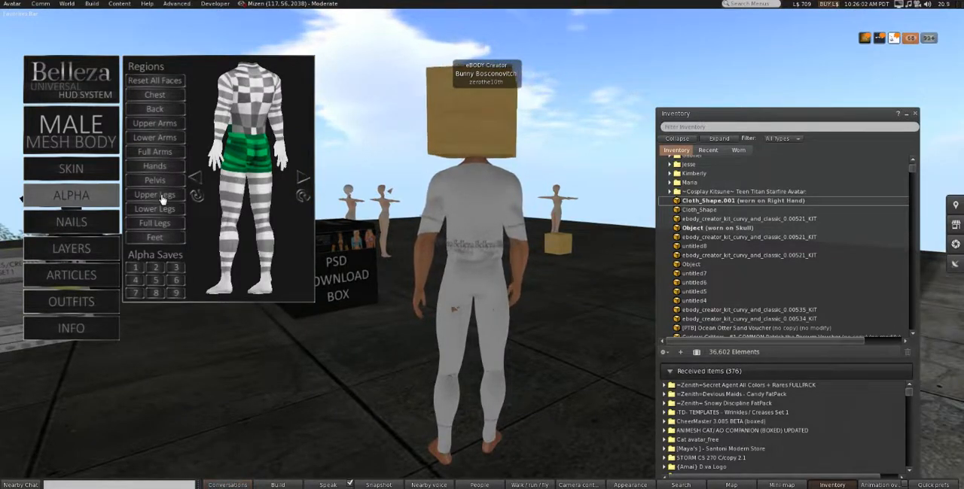
{"action": "left_click", "coordinate": [454, 289], "text": "alt"}
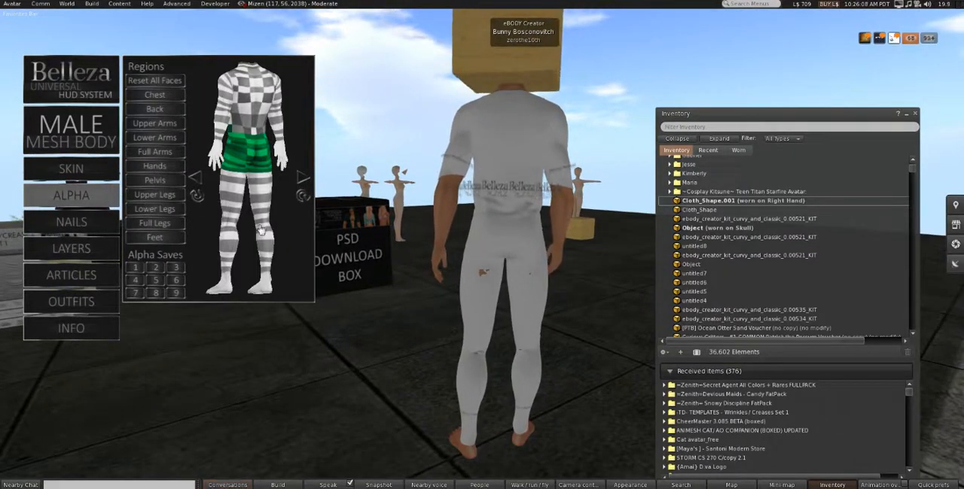
{"action": "left_click", "coordinate": [195, 197]}
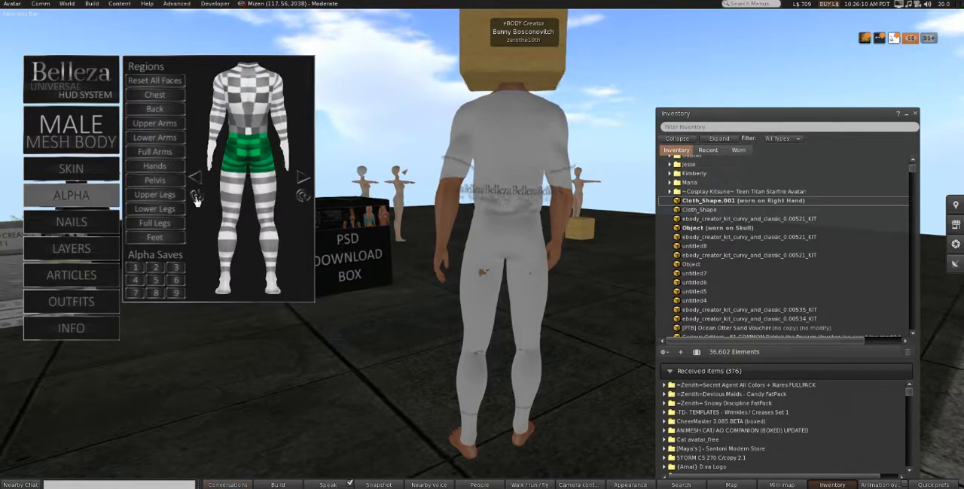
{"action": "left_click", "coordinate": [196, 197]}
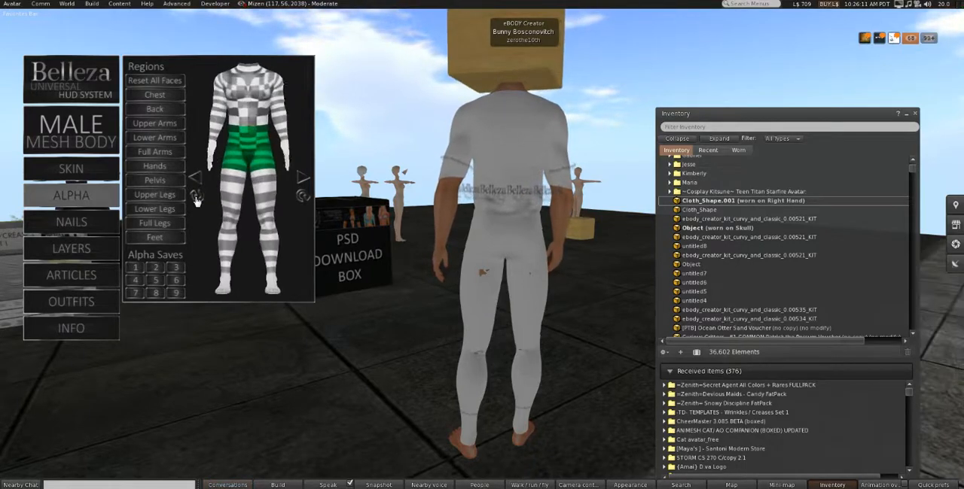
{"action": "left_click", "coordinate": [153, 198]}
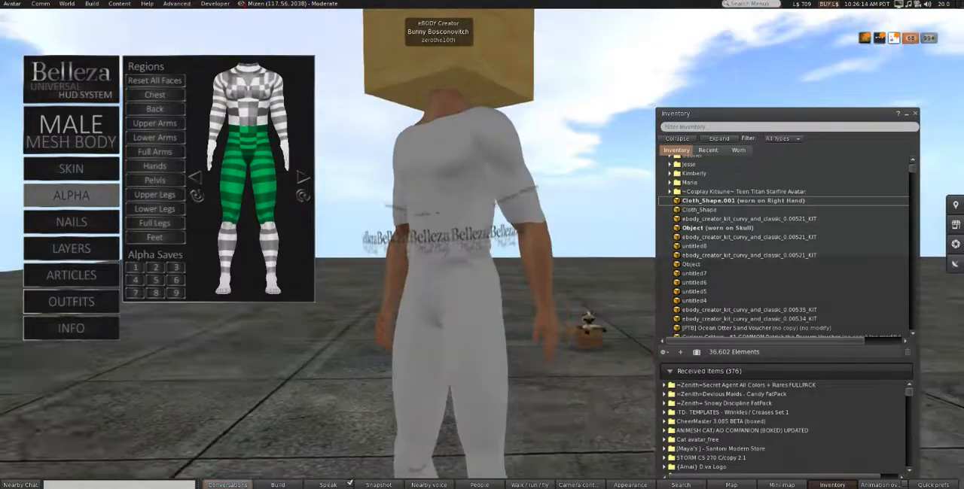
- Hide the mesh body's lower legs region under the outfit, and inspect the avatar from behind and in front
{"action": "left_click_drag", "start_coordinate": [452, 241], "coordinate": [602, 241], "text": "ctrl+alt"}
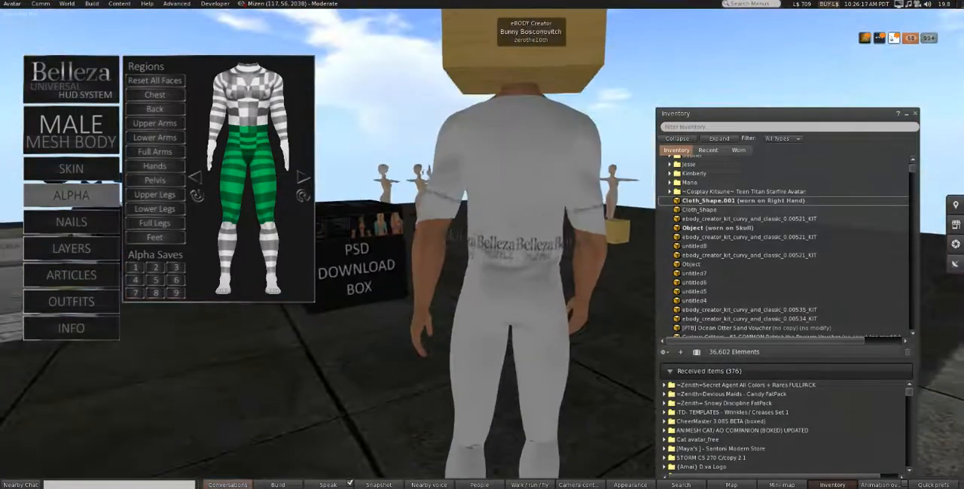
{"action": "left_click", "coordinate": [145, 211]}
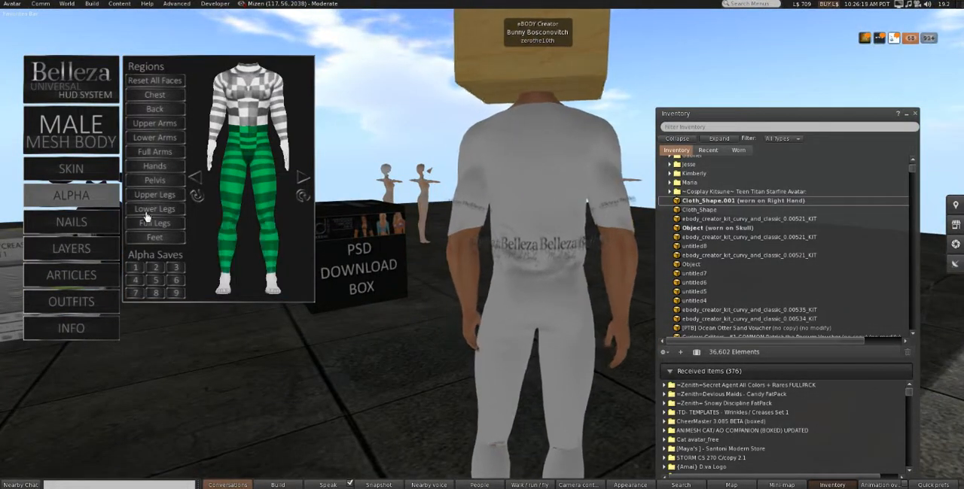
{"action": "left_click_drag", "start_coordinate": [531, 234], "coordinate": [836, 229], "text": "alt"}
{"action": "left_click_drag", "start_coordinate": [385, 252], "coordinate": [385, 274], "text": "alt"}
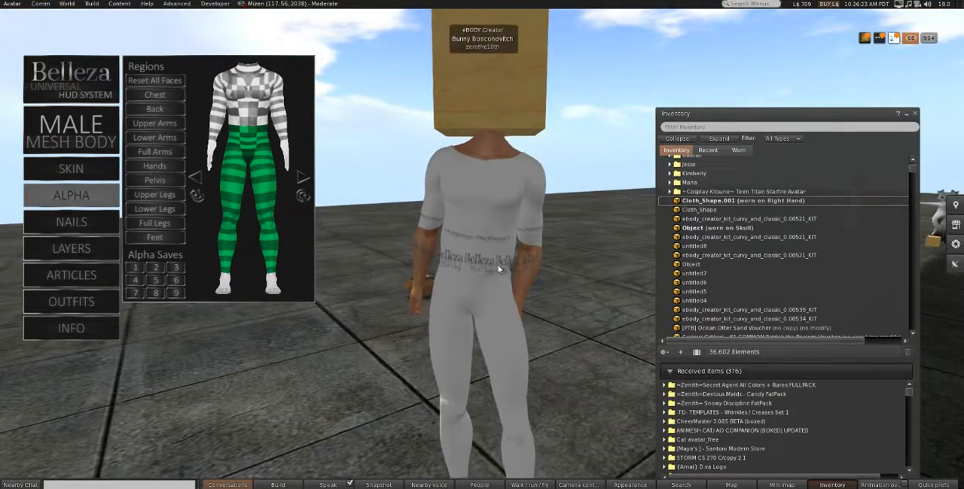